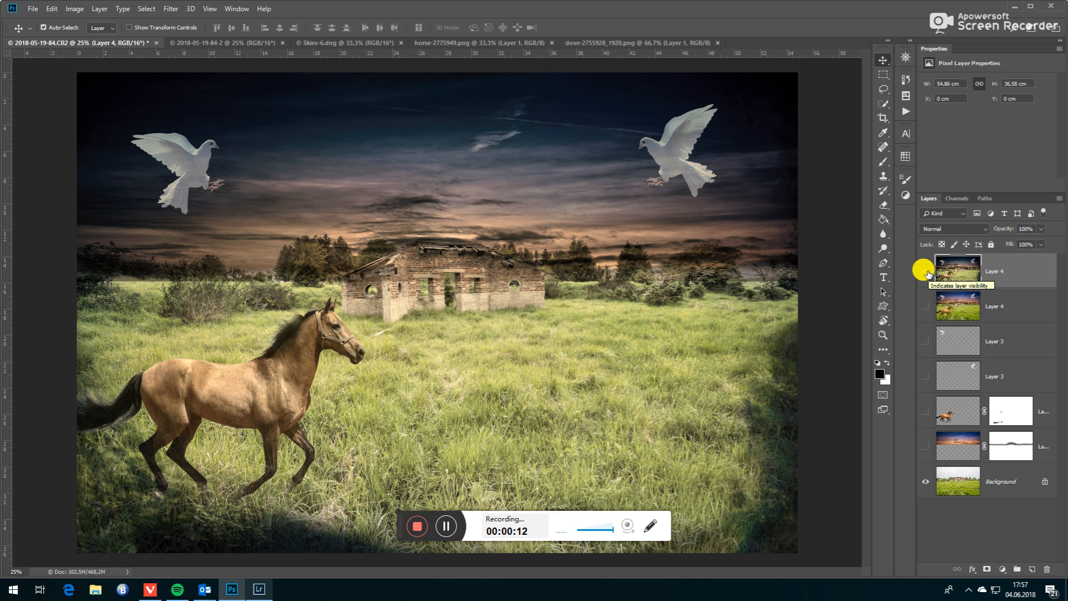
pyautogui.click(926, 271)
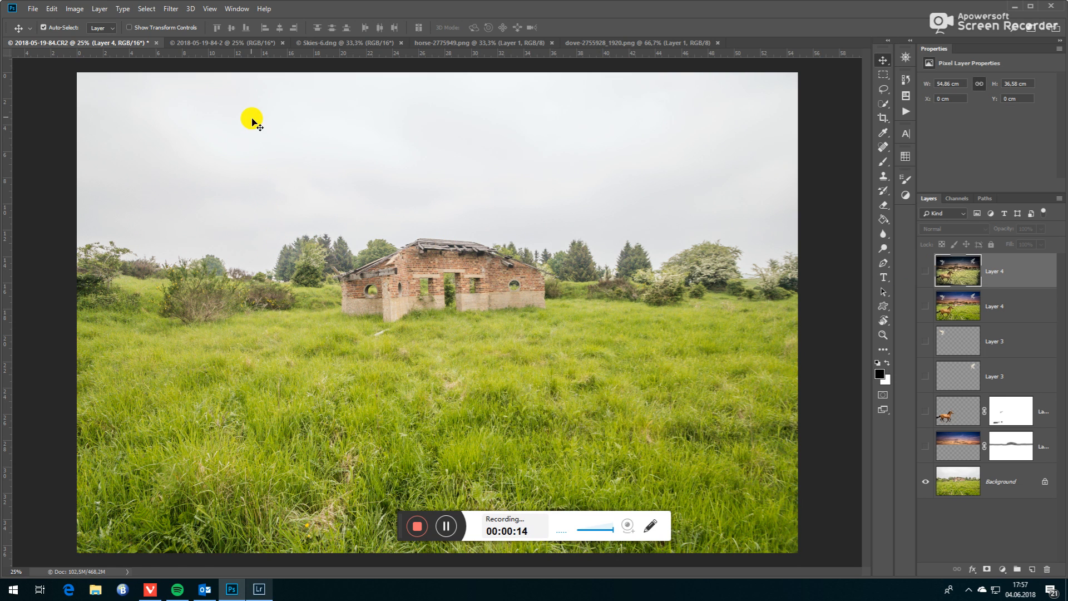
pyautogui.click(220, 40)
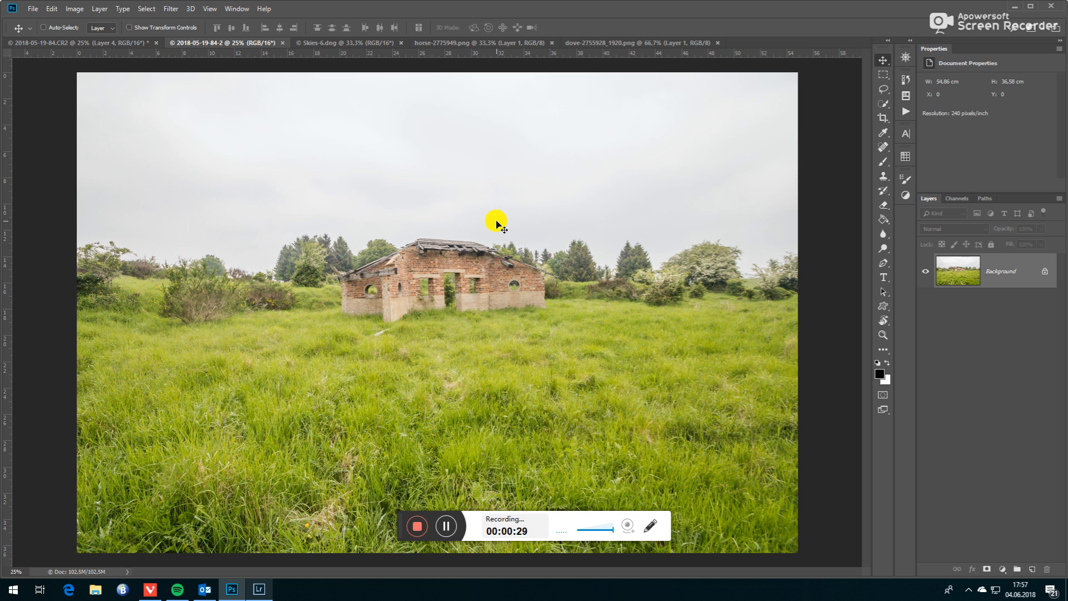
pyautogui.hotkey('ctrl', 'j')
pyautogui.click(101, 10)
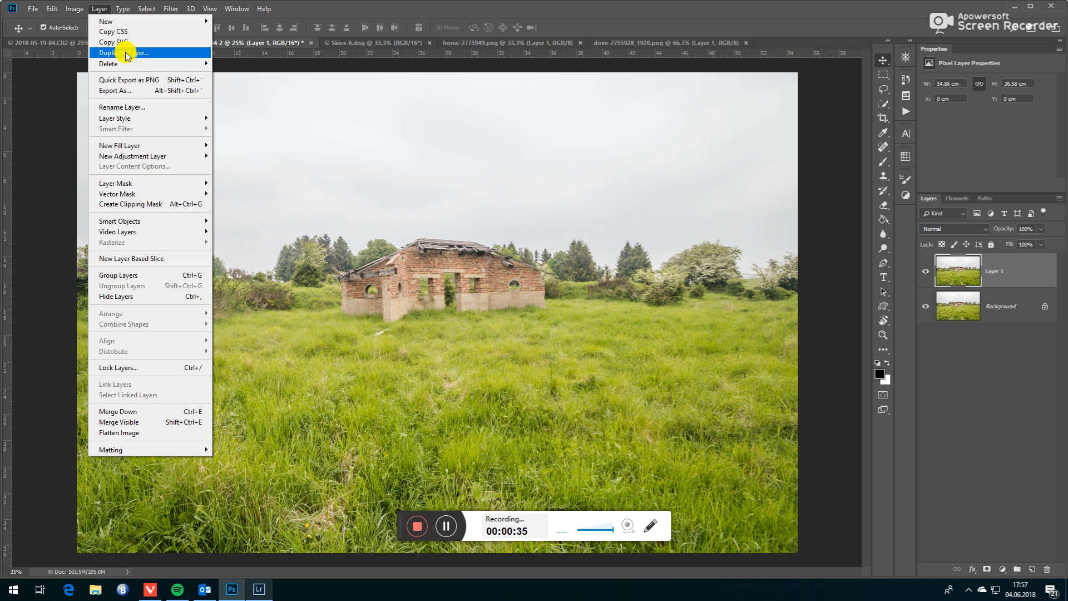
pyautogui.click(100, 9)
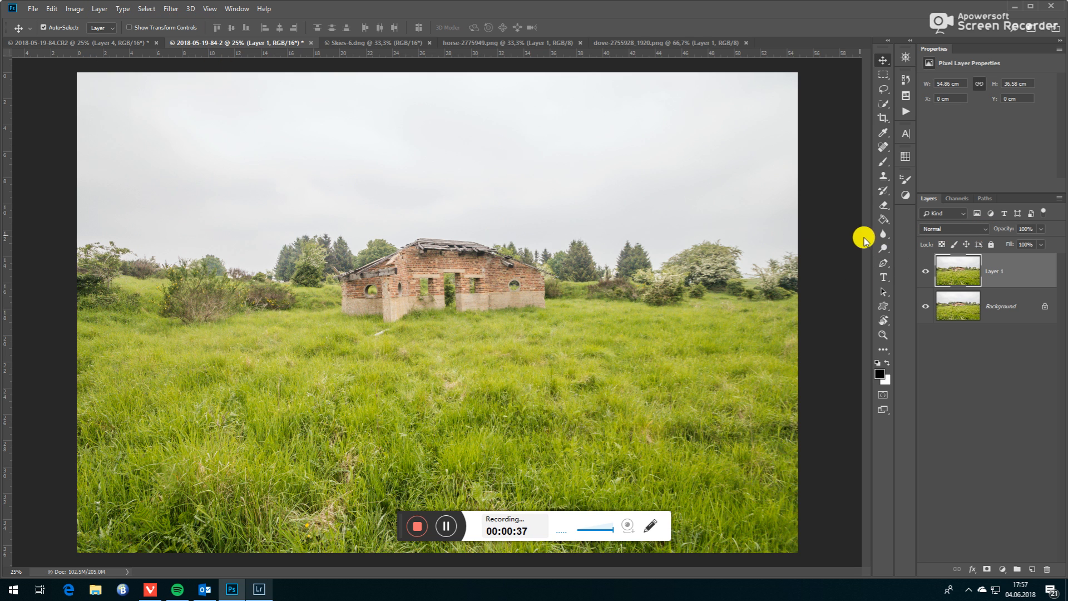
# - Try Soft Light on the duplicated landscape layer and settle on the Multiply blend mode
pyautogui.click(982, 231)
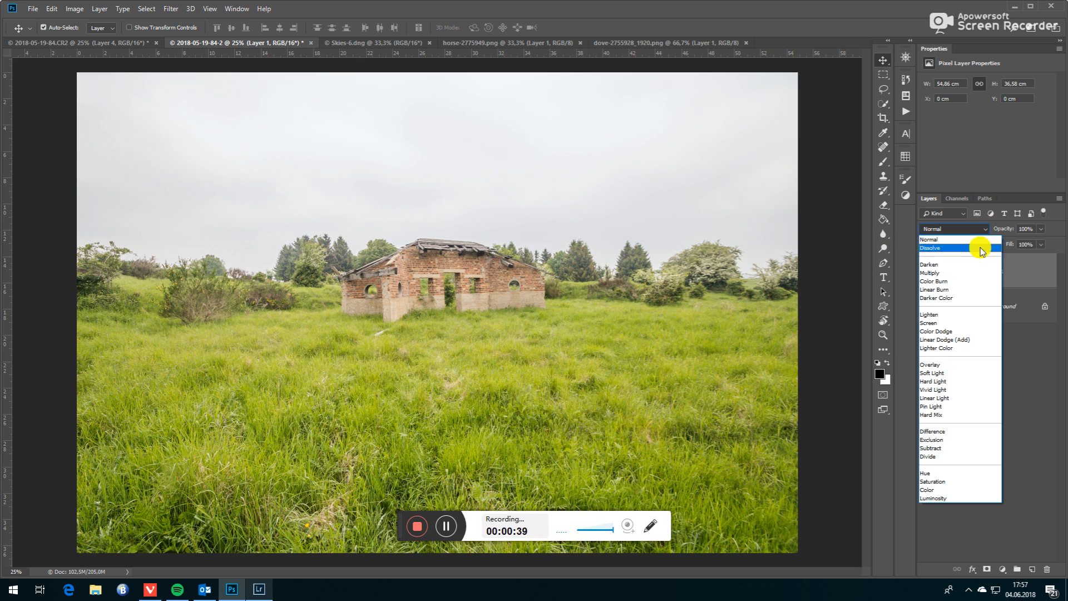
pyautogui.click(951, 379)
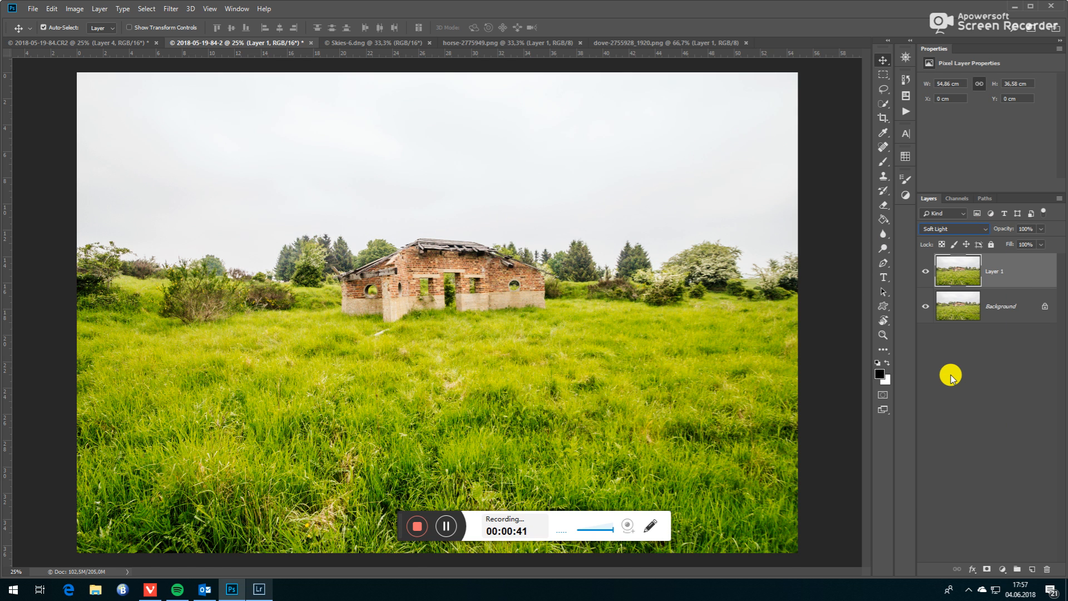
pyautogui.click(976, 229)
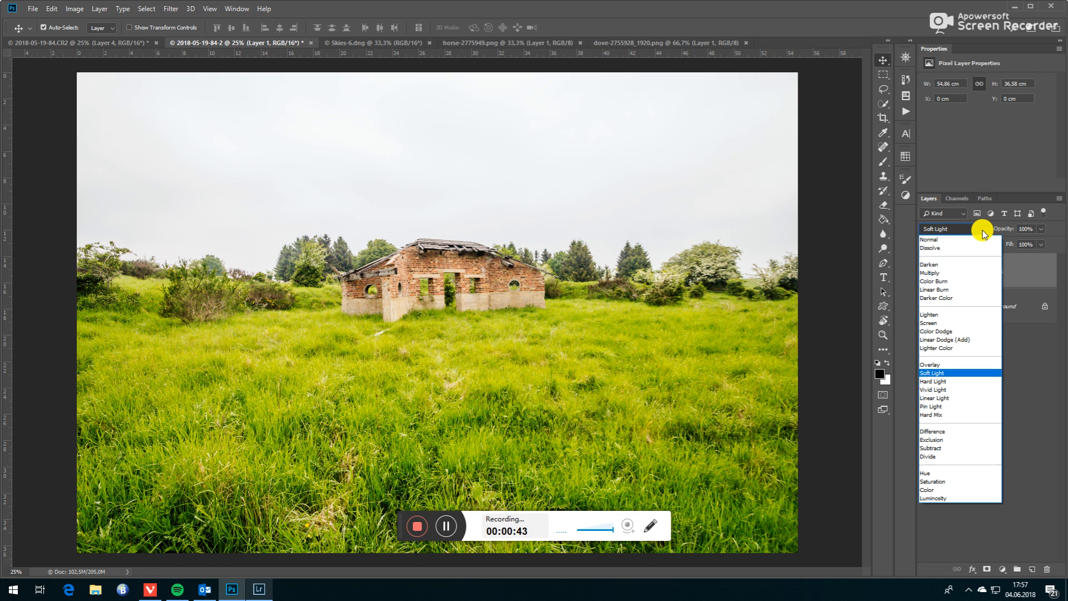
pyautogui.click(949, 273)
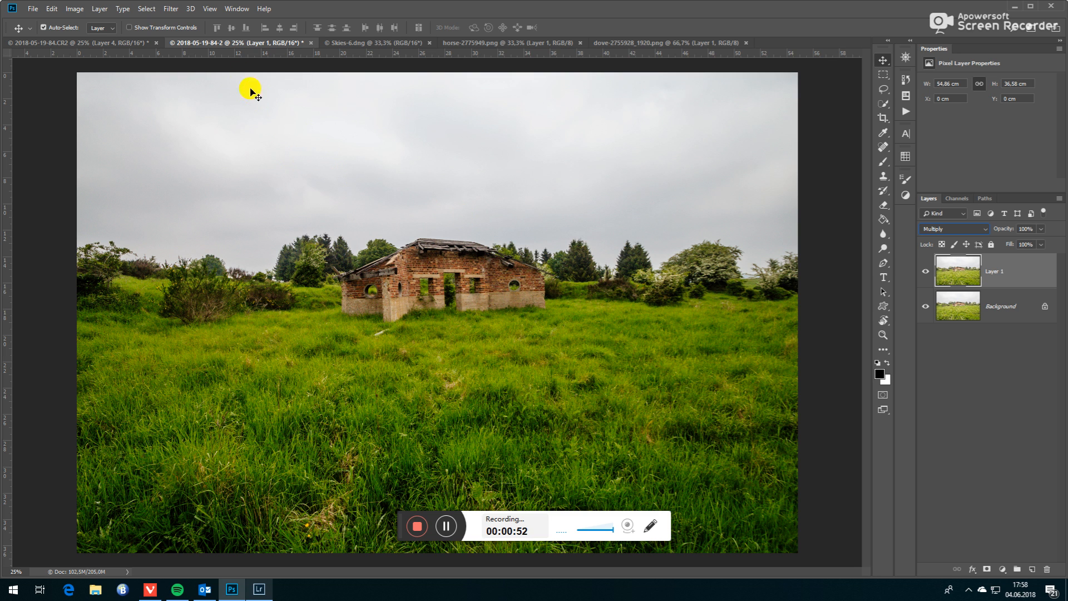
# - Copy the sunset sky from Skies-6.dng into the landscape document and scale it to the full image width, about 55 cm
pyautogui.click(355, 43)
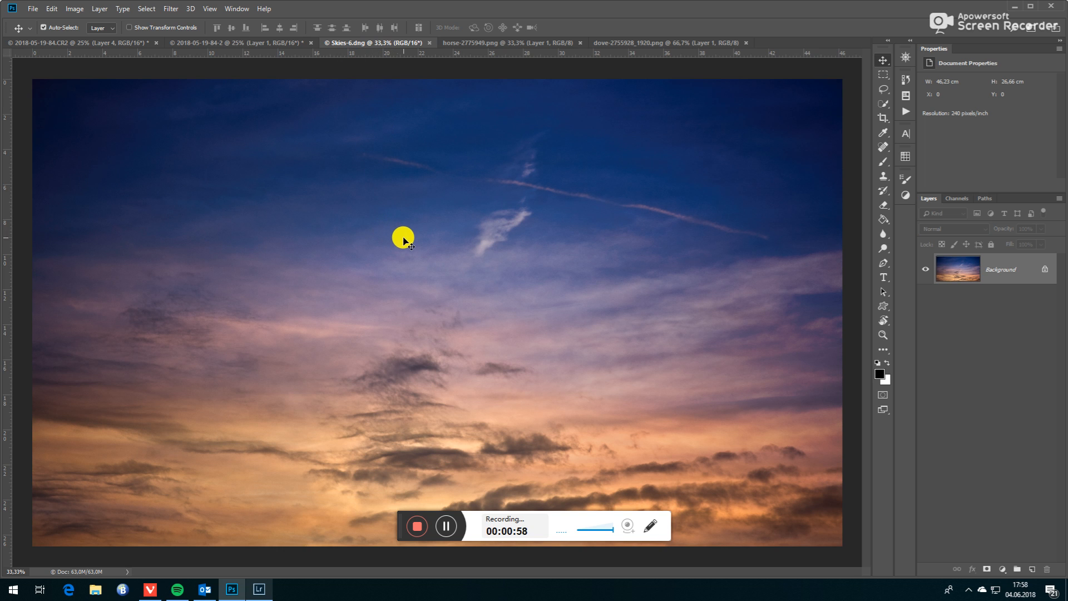
pyautogui.moveTo(405, 238); pyautogui.dragTo(371, 245)
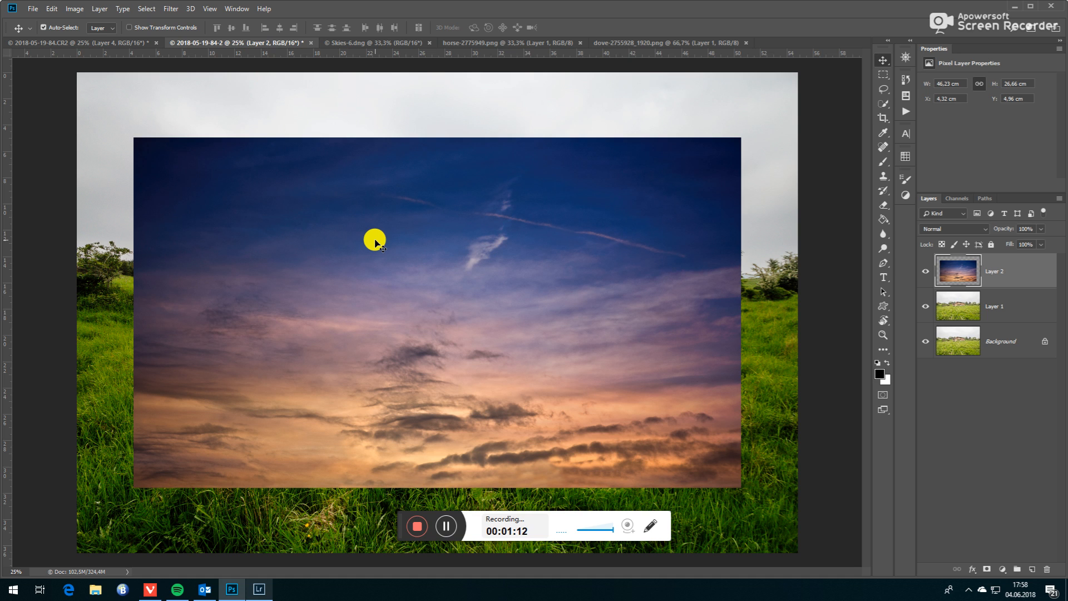
pyautogui.press('ctrl')
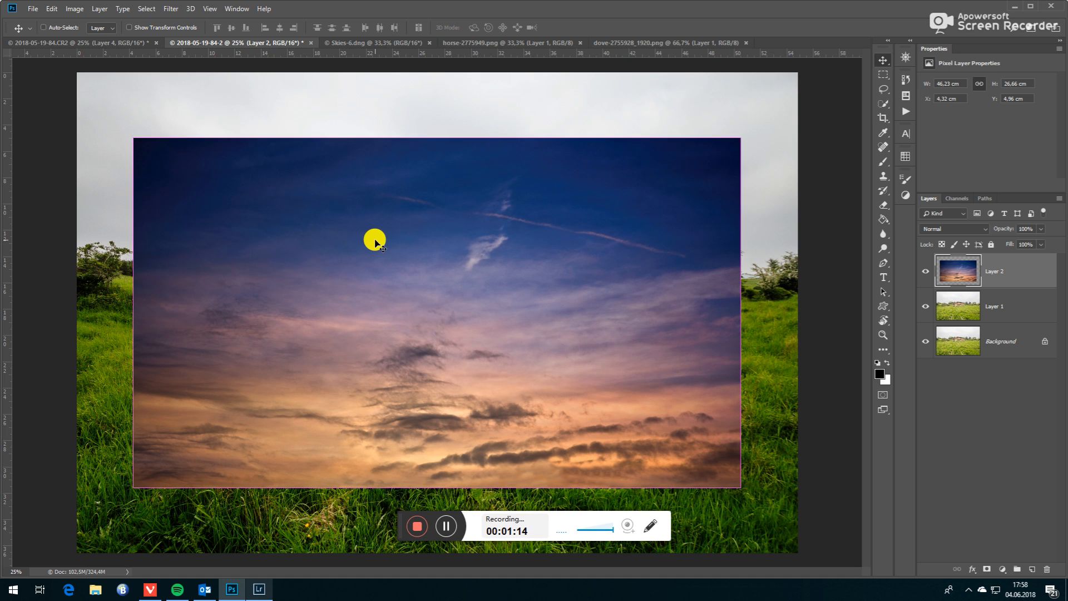
pyautogui.hotkey('ctrl', 't')
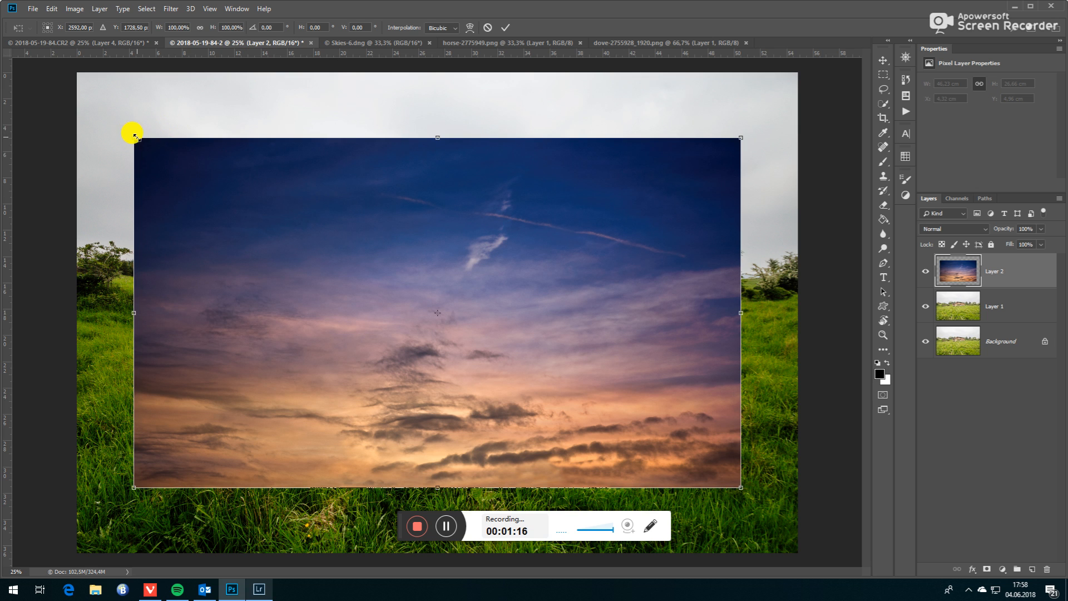
pyautogui.moveTo(349, 205); pyautogui.dragTo(293, 137)
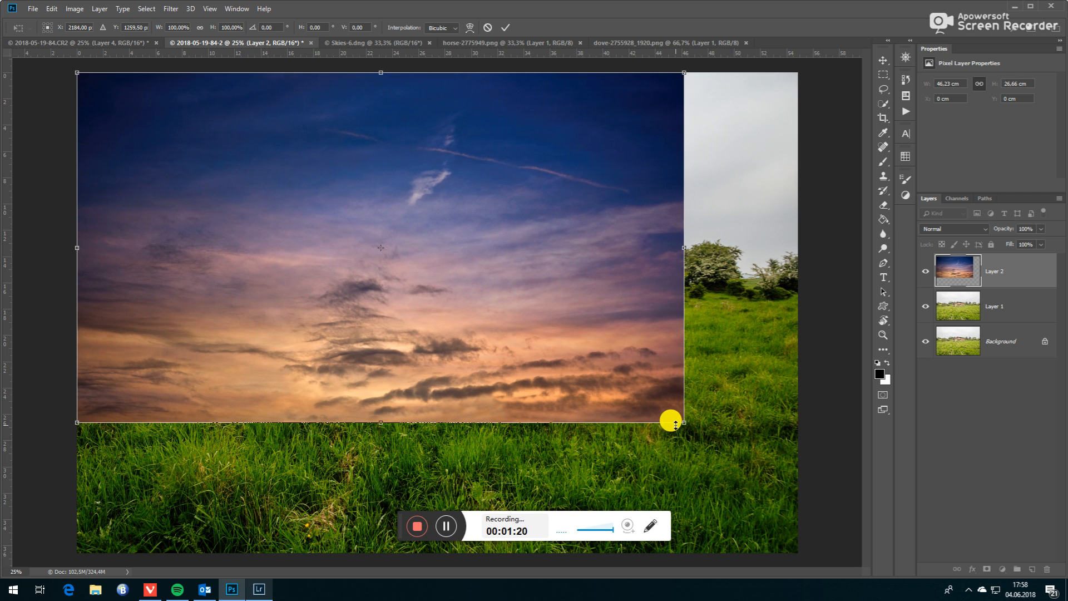
pyautogui.moveTo(684, 421); pyautogui.dragTo(811, 461)
pyautogui.click(507, 27)
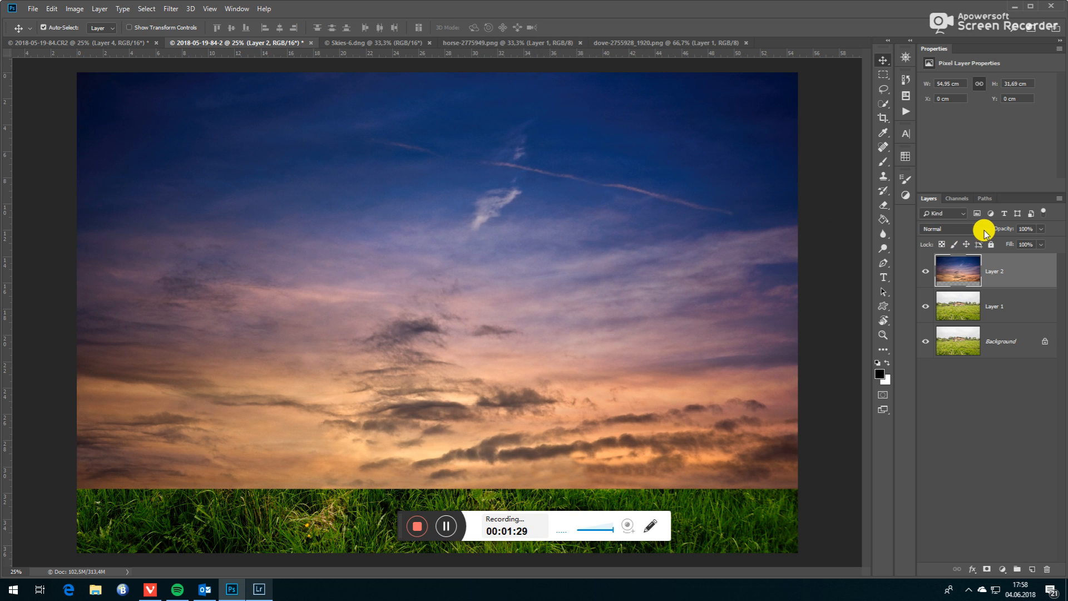
# - Try Soft Light on the sky layer and settle on the Multiply blend mode
pyautogui.click(984, 231)
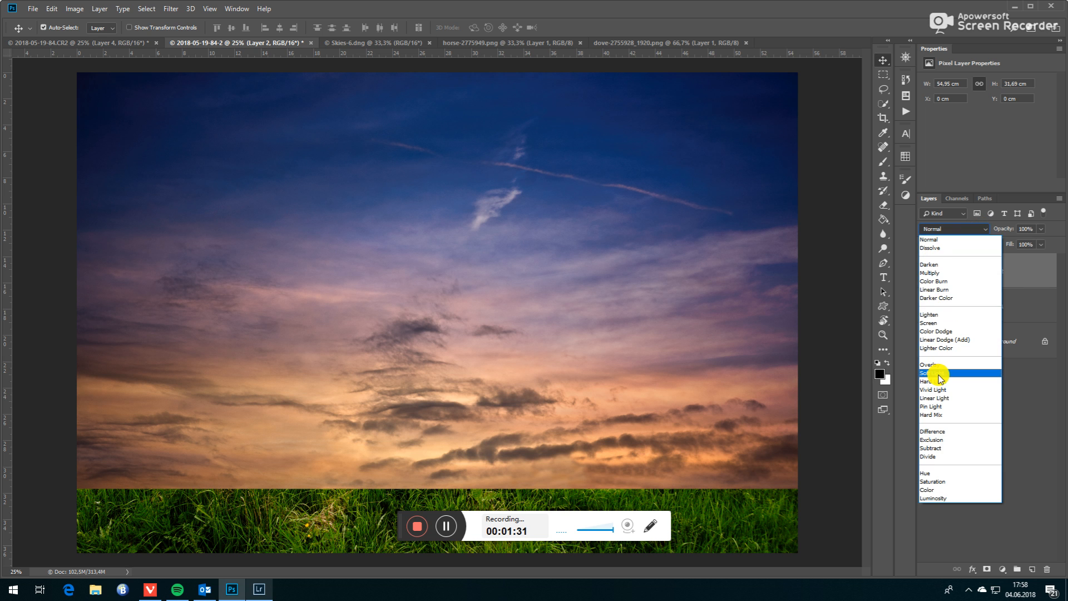
pyautogui.click(940, 379)
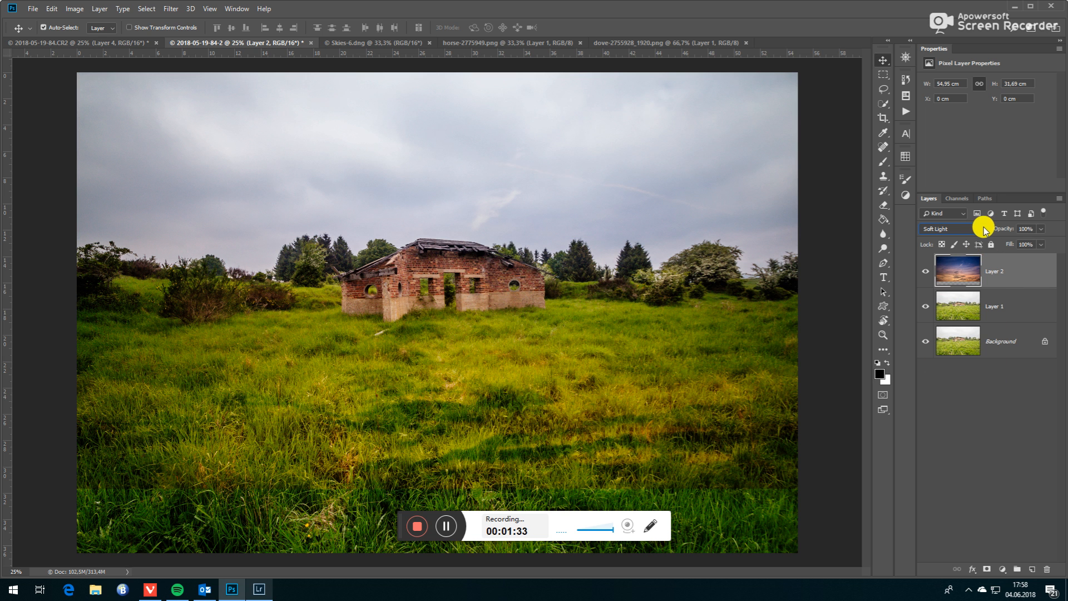
pyautogui.click(983, 231)
pyautogui.click(949, 276)
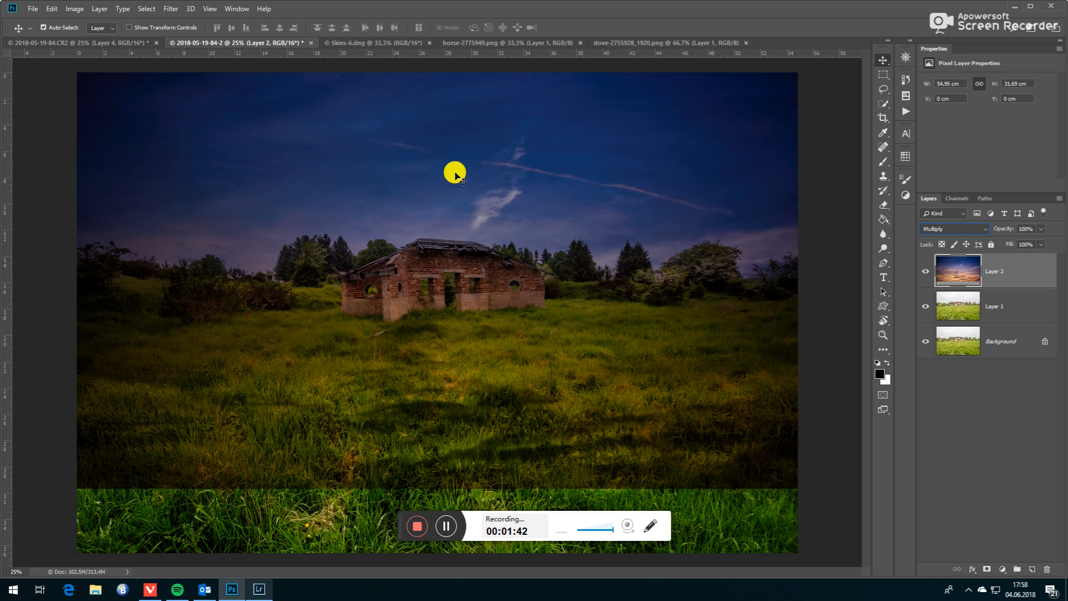
# - Squash the sky layer vertically to about 16 cm high so its lower edge meets the horizon behind the ruin
pyautogui.press('ctrl')
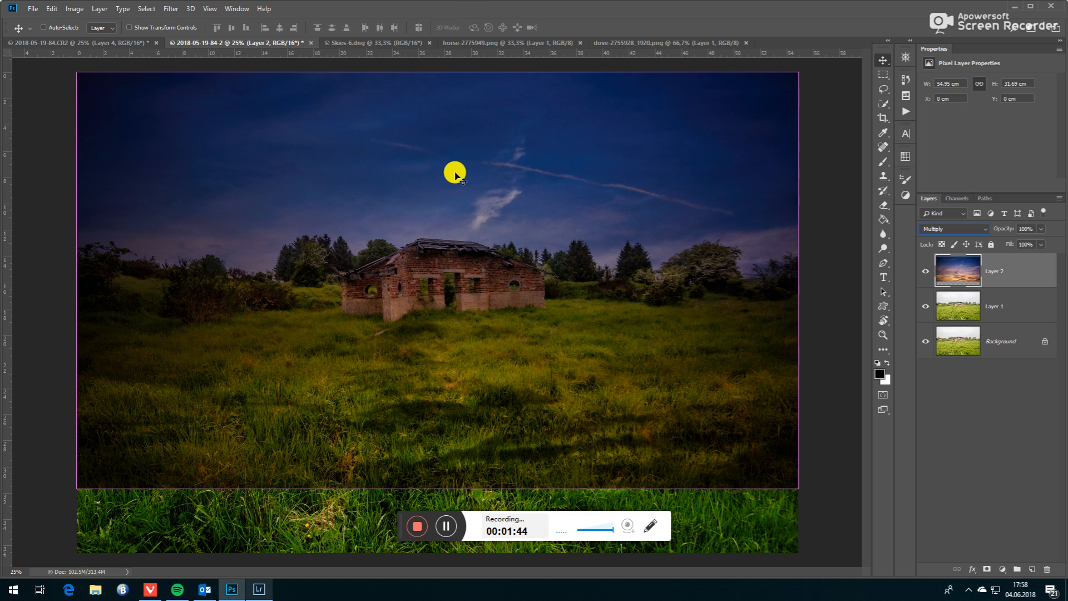
pyautogui.hotkey('ctrl', 't')
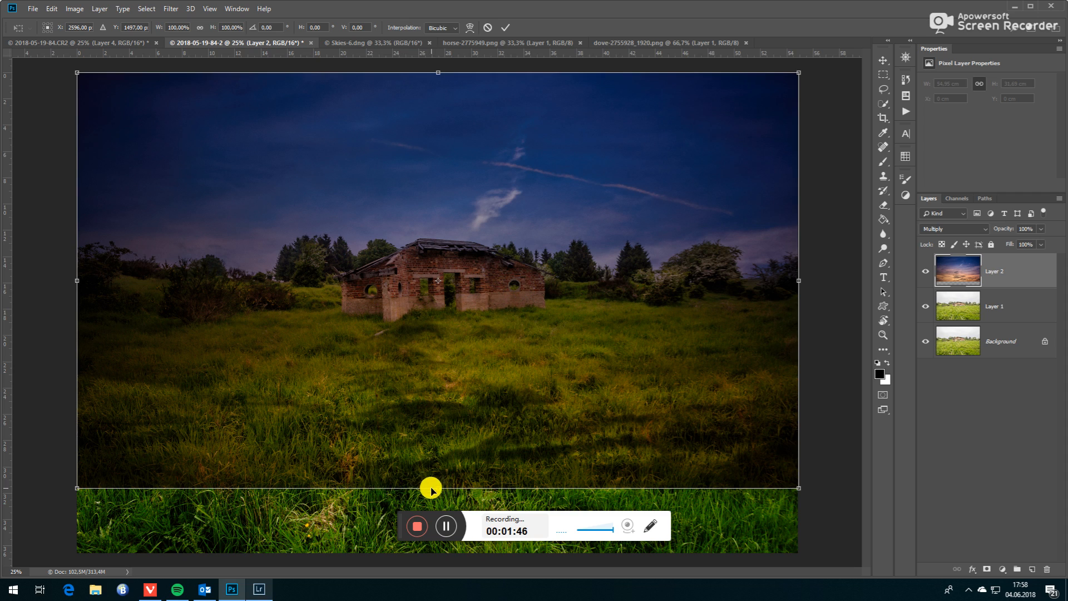
pyautogui.moveTo(437, 487); pyautogui.dragTo(458, 350)
pyautogui.moveTo(479, 195)
pyautogui.mouseDown()
pyautogui.moveTo(488, 276)
pyautogui.moveTo(479, 109)
pyautogui.moveTo(471, 228)
pyautogui.moveTo(497, 202)
pyautogui.moveTo(485, 204)
pyautogui.moveTo(482, 192)
pyautogui.mouseUp()
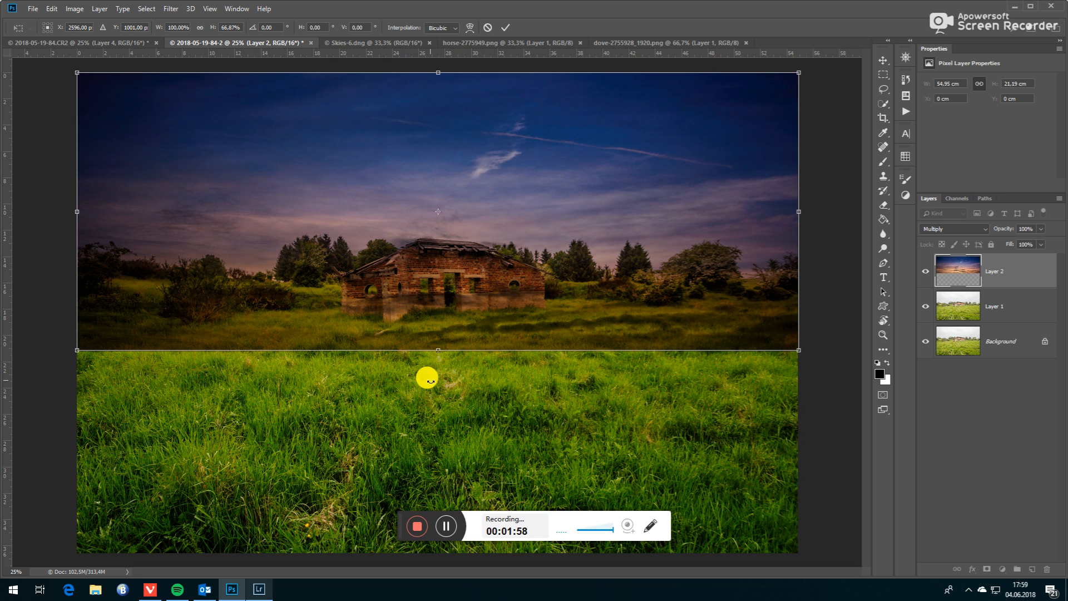
pyautogui.moveTo(437, 349); pyautogui.dragTo(441, 282)
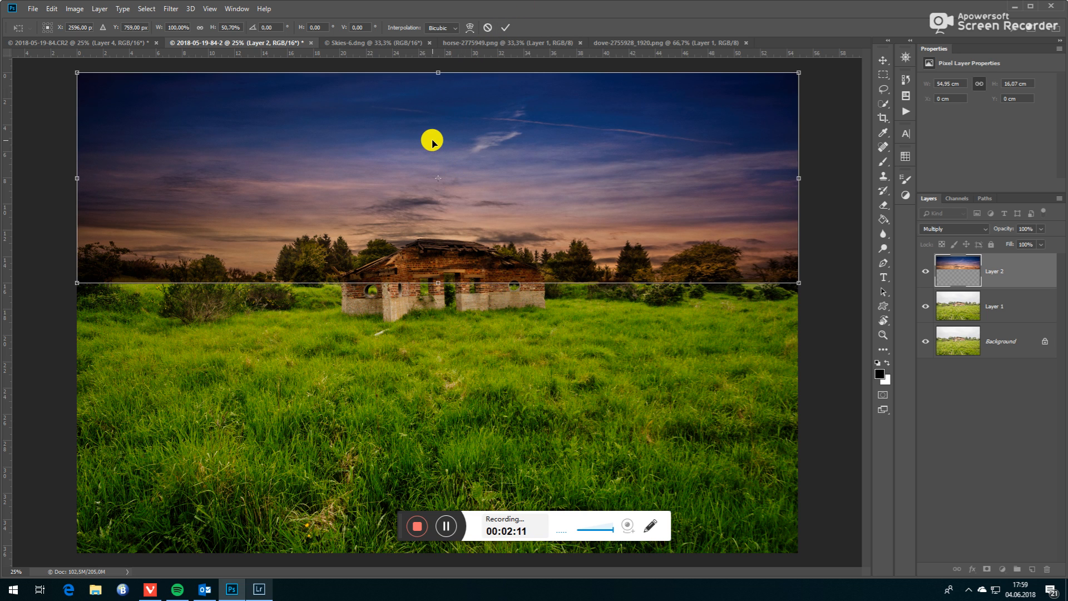
pyautogui.press('Return')
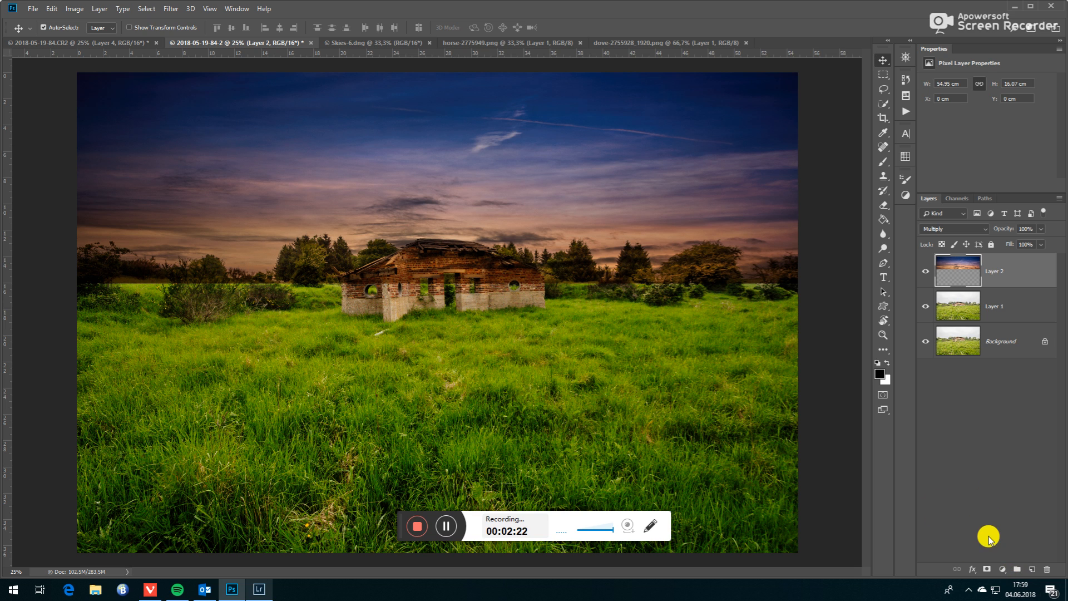
# - Add a layer mask to the sky layer and set up the Brush tool with about 51% opacity
pyautogui.click(986, 569)
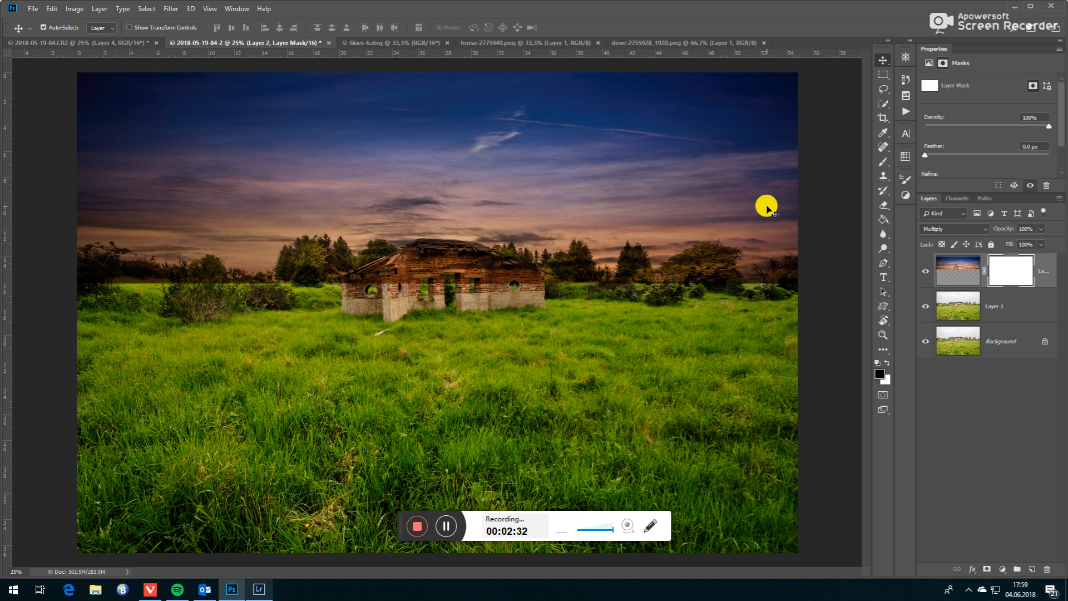
pyautogui.press('b')
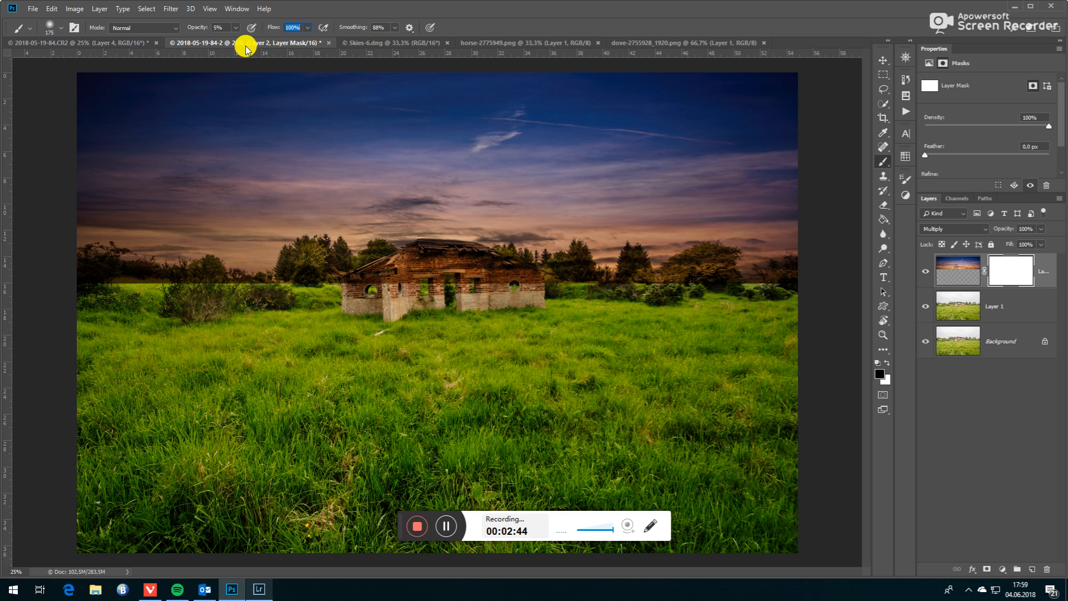
pyautogui.write('5')
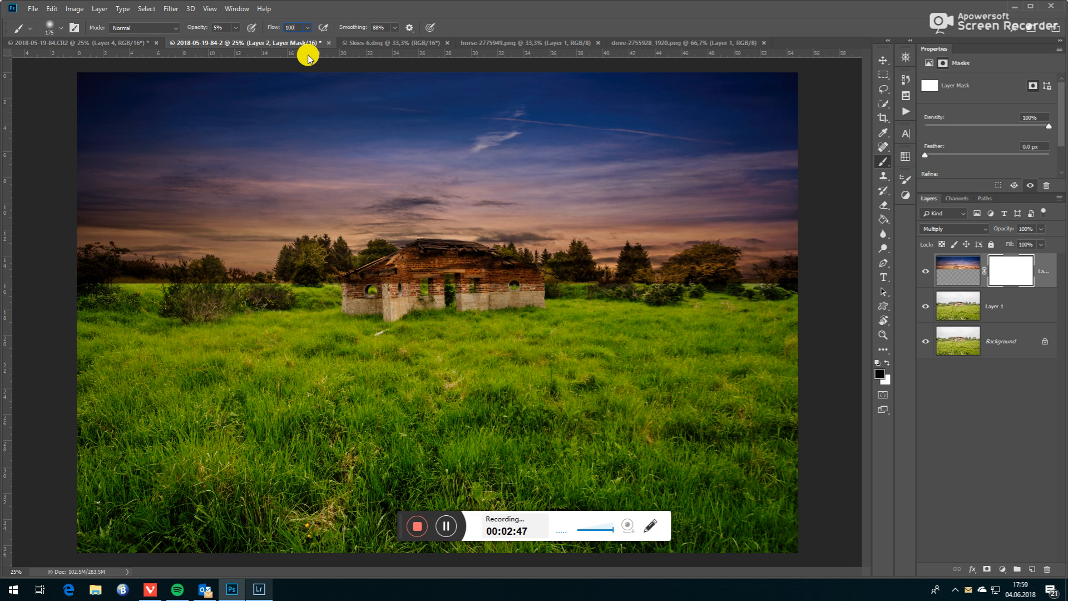
pyautogui.click(236, 27)
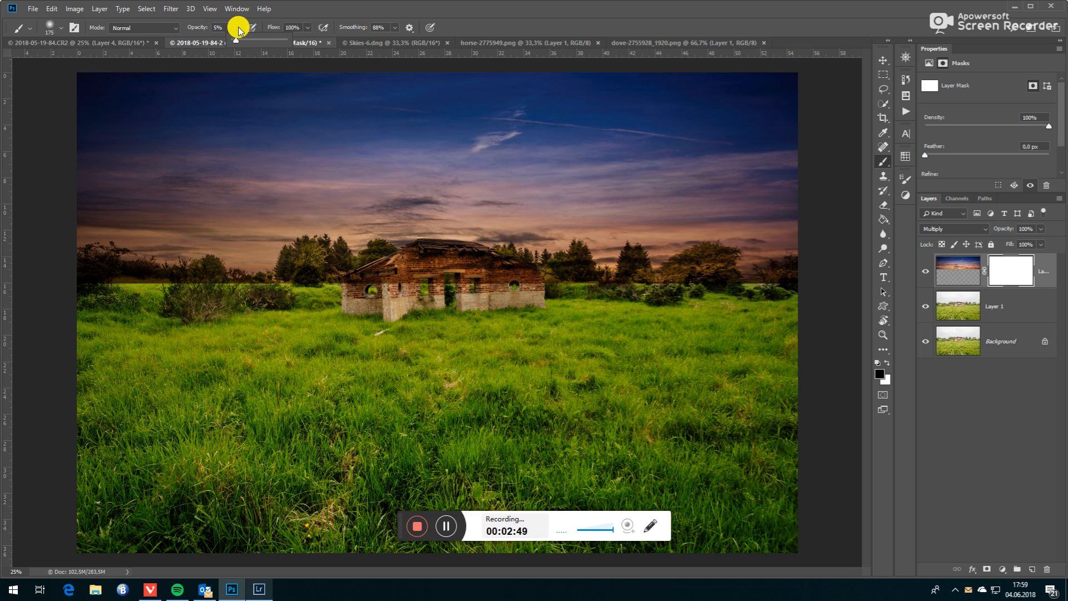
pyautogui.moveTo(234, 40); pyautogui.dragTo(248, 47)
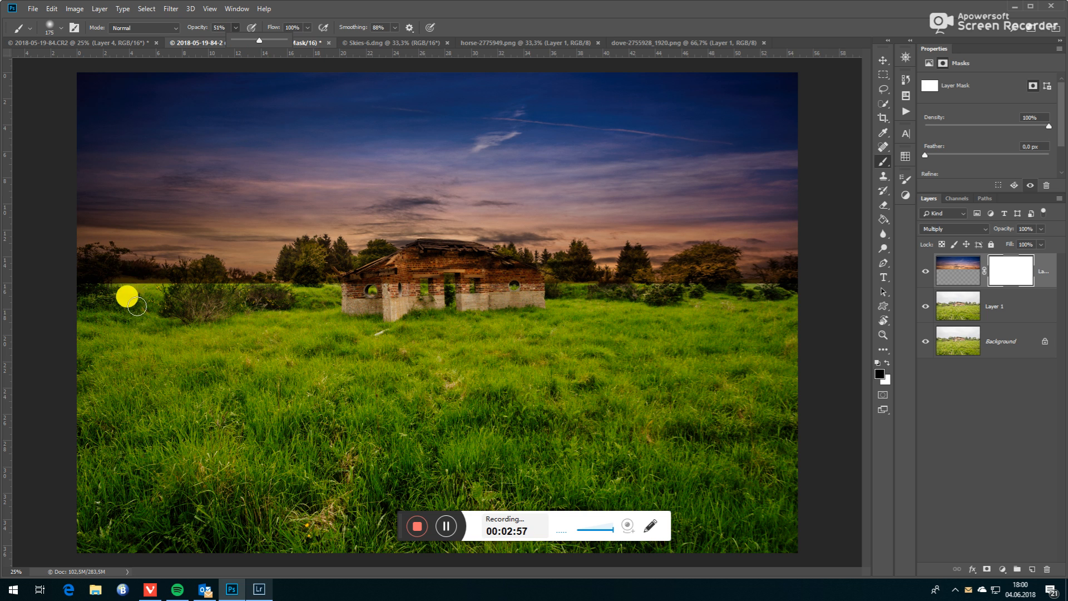
# - Paint black on the sky mask along the horizon and over the ruin, lowering the brush opacity to 20%, to blend the sky's lower edge
pyautogui.moveTo(86, 285)
pyautogui.mouseDown()
pyautogui.moveTo(119, 278)
pyautogui.moveTo(118, 293)
pyautogui.moveTo(263, 279)
pyautogui.moveTo(329, 294)
pyautogui.moveTo(343, 283)
pyautogui.moveTo(363, 296)
pyautogui.moveTo(549, 281)
pyautogui.moveTo(744, 291)
pyautogui.moveTo(800, 278)
pyautogui.moveTo(799, 289)
pyautogui.moveTo(672, 329)
pyautogui.moveTo(378, 401)
pyautogui.moveTo(296, 363)
pyautogui.moveTo(164, 349)
pyautogui.moveTo(109, 287)
pyautogui.moveTo(140, 286)
pyautogui.moveTo(110, 280)
pyautogui.moveTo(162, 342)
pyautogui.moveTo(124, 284)
pyautogui.mouseUp()
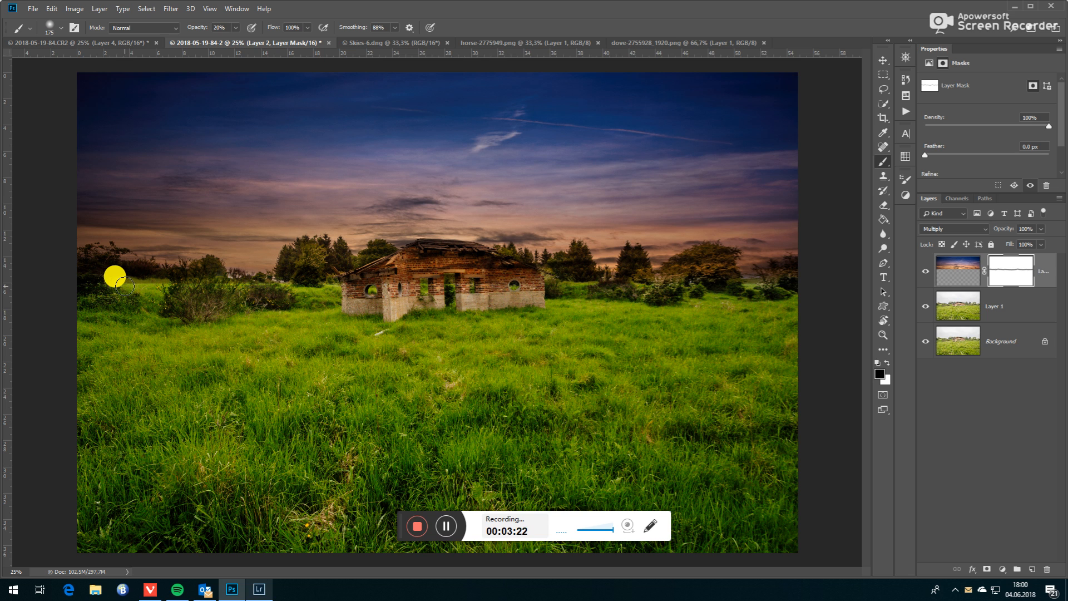
pyautogui.moveTo(127, 286); pyautogui.dragTo(122, 282)
pyautogui.click(225, 27)
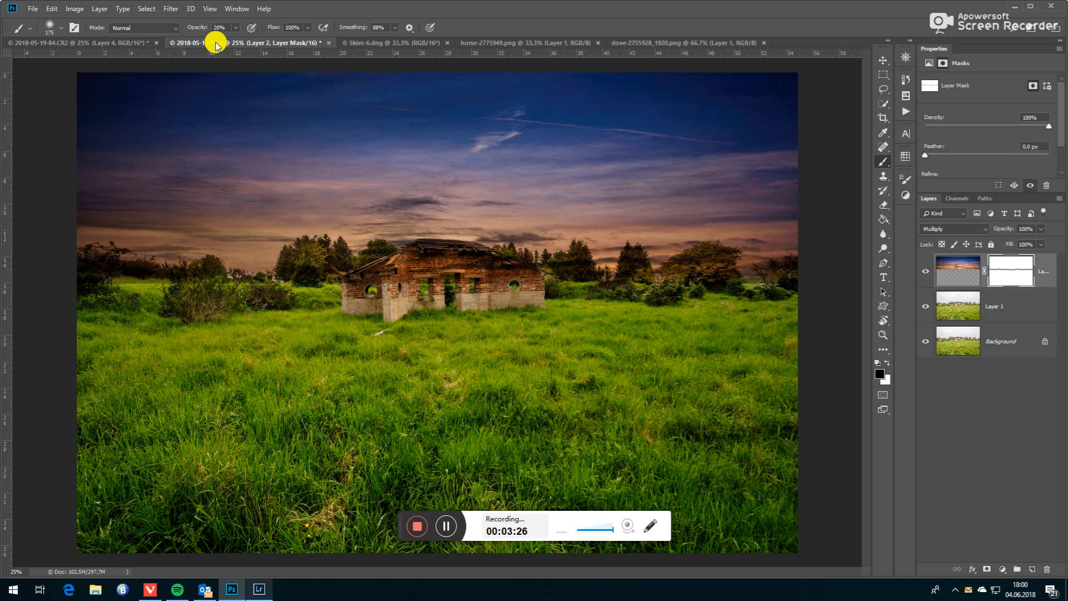
pyautogui.moveTo(95, 287); pyautogui.dragTo(151, 289)
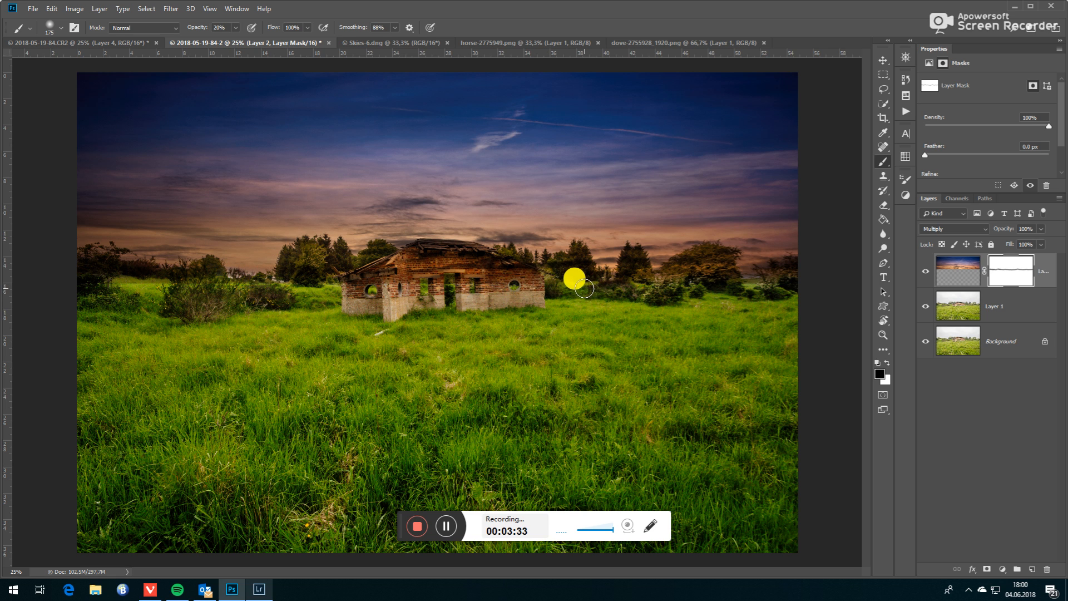
pyautogui.moveTo(372, 288); pyautogui.dragTo(413, 283)
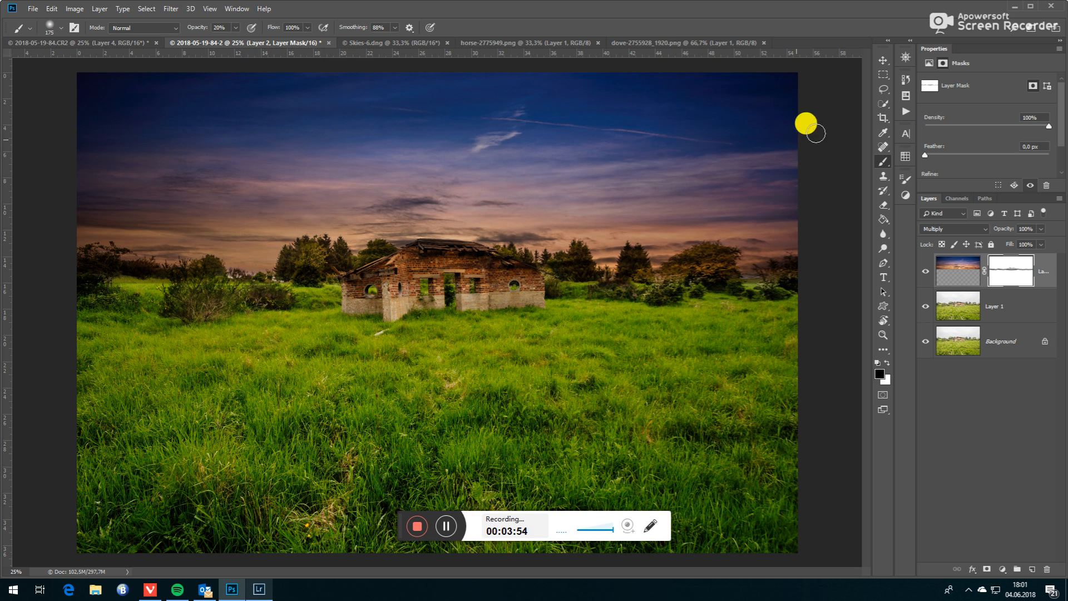
# - Copy the horse from horse-2775949.png into the landscape composite, accepting the depth difference and converting its colours to the document profile
pyautogui.click(884, 61)
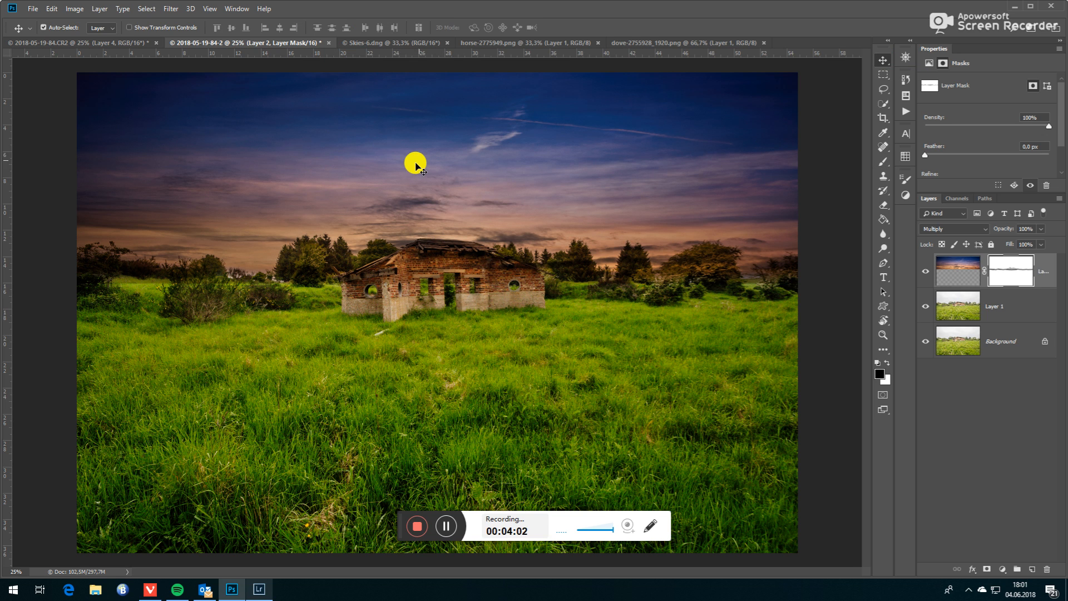
pyautogui.click(501, 44)
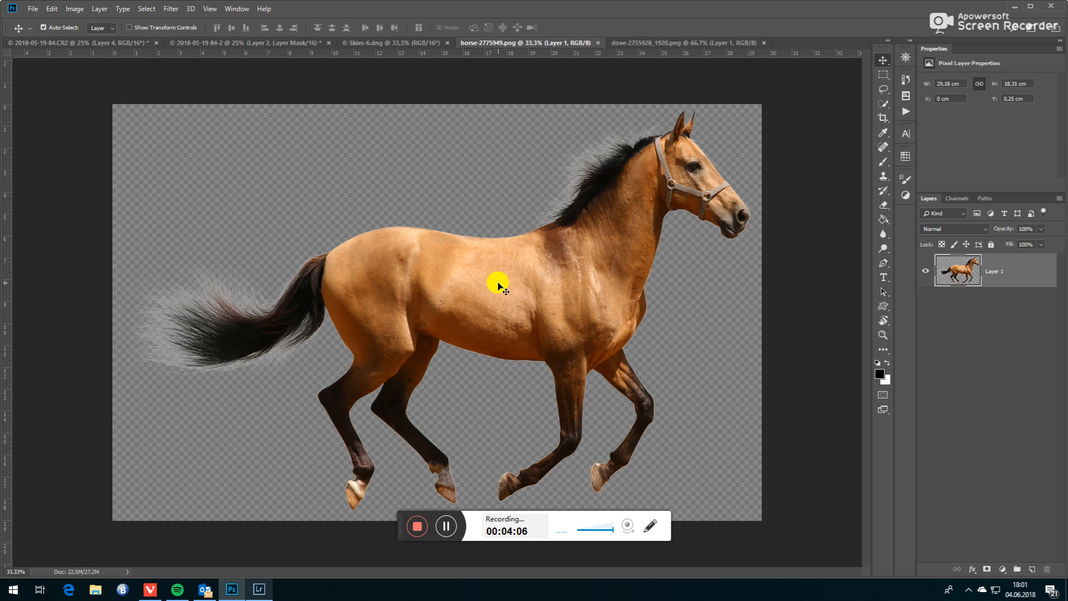
pyautogui.moveTo(492, 290); pyautogui.dragTo(363, 250)
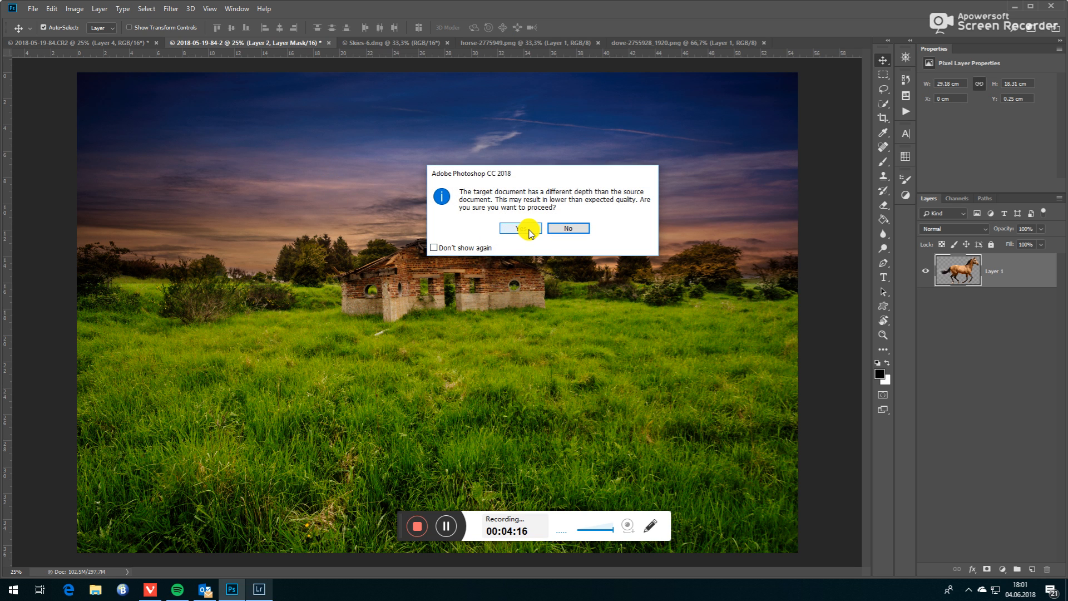
pyautogui.click(518, 231)
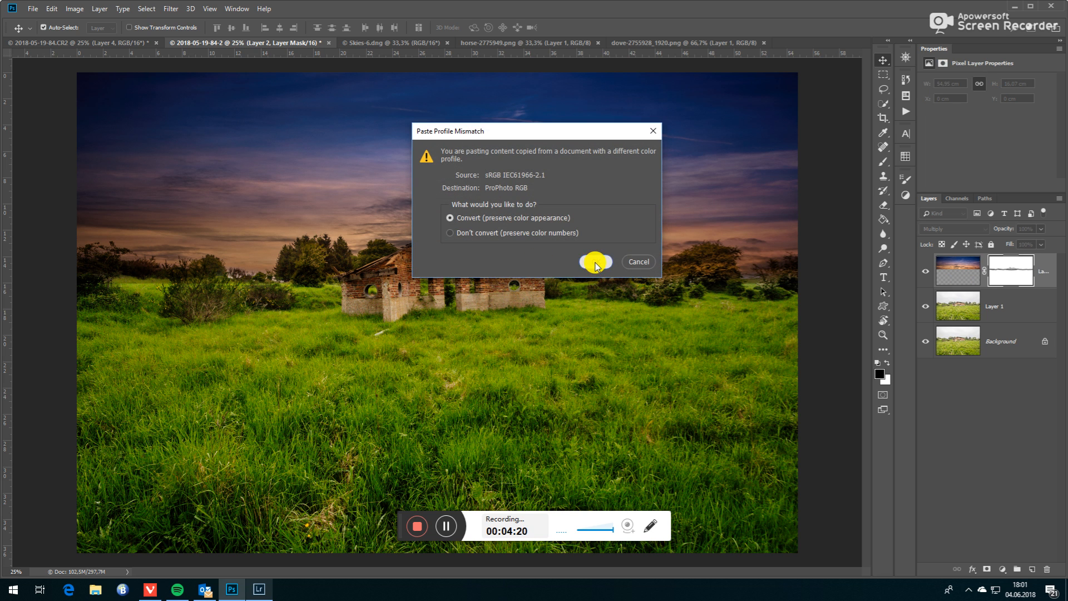
pyautogui.click(595, 263)
pyautogui.click(587, 242)
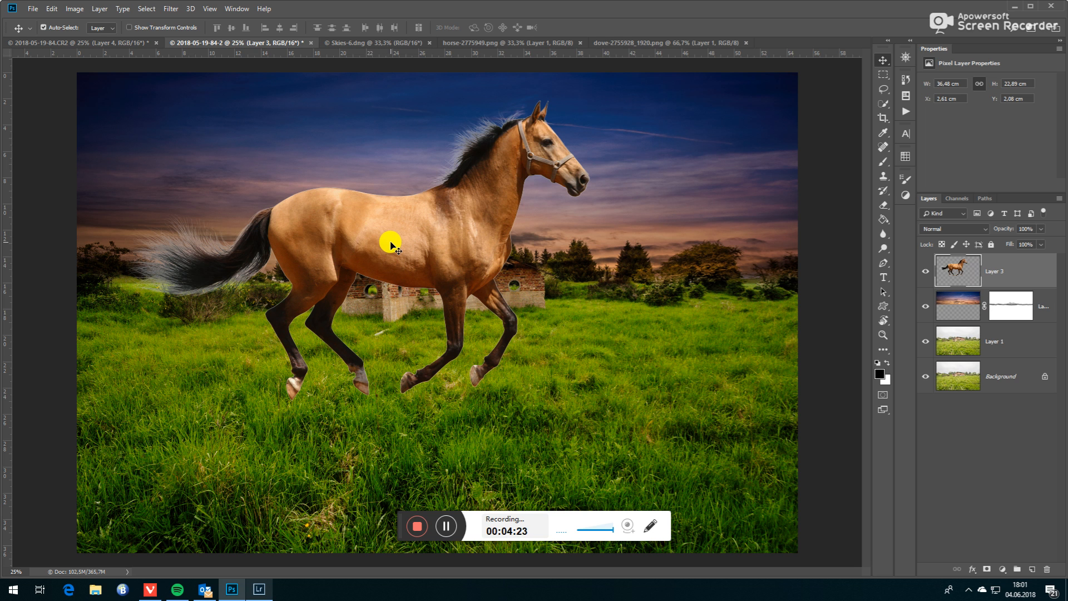
# - Scale the horse proportionally to about 69% and place it on the grass in the lower-left part of the picture
pyautogui.moveTo(391, 240); pyautogui.dragTo(248, 348)
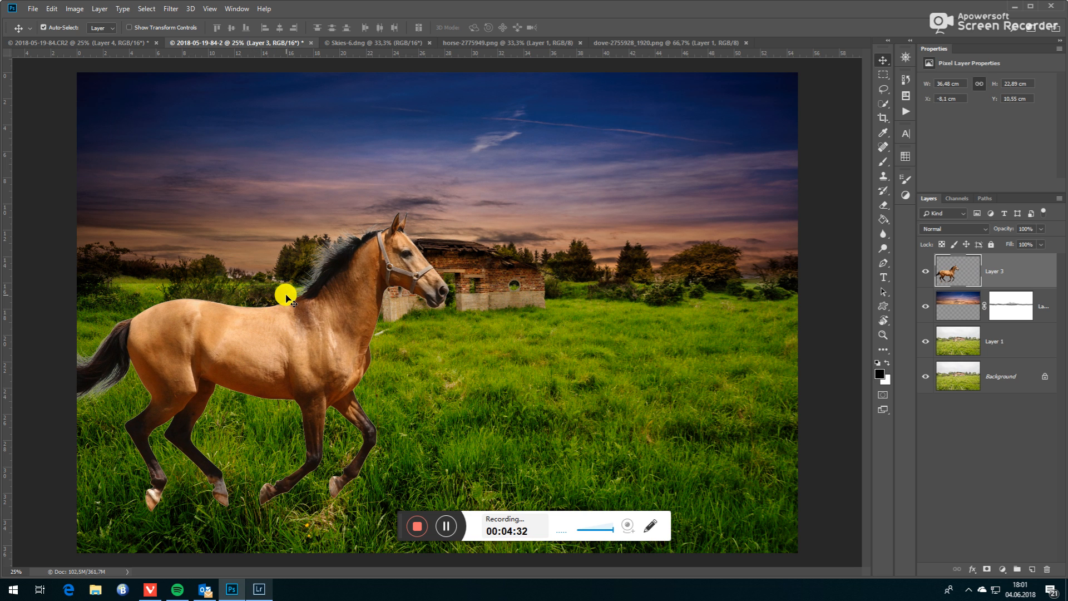
pyautogui.hotkey('ctrl', 't')
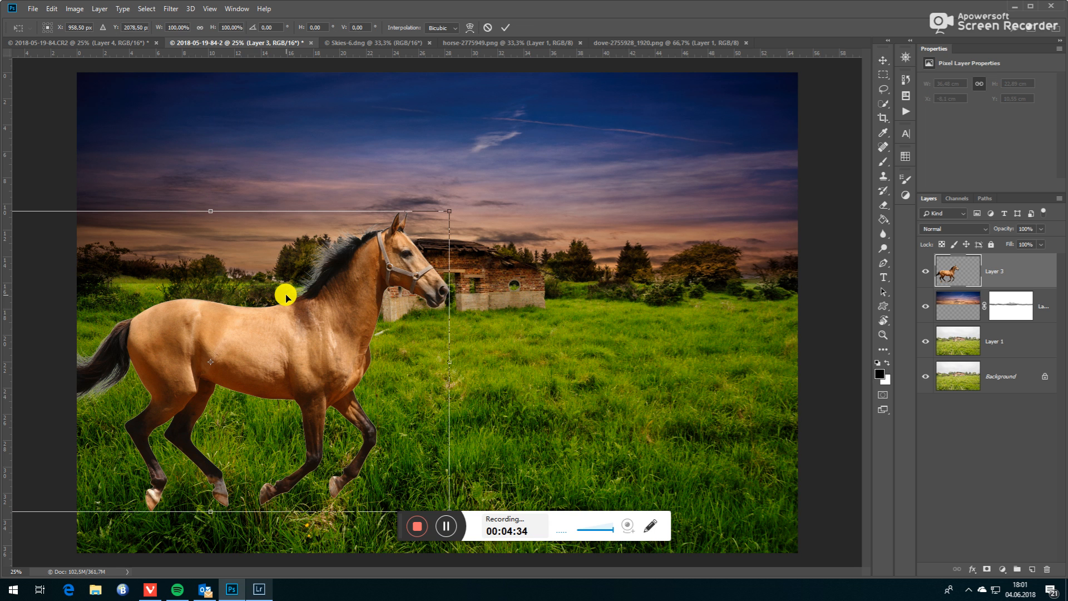
pyautogui.moveTo(270, 352); pyautogui.dragTo(443, 344)
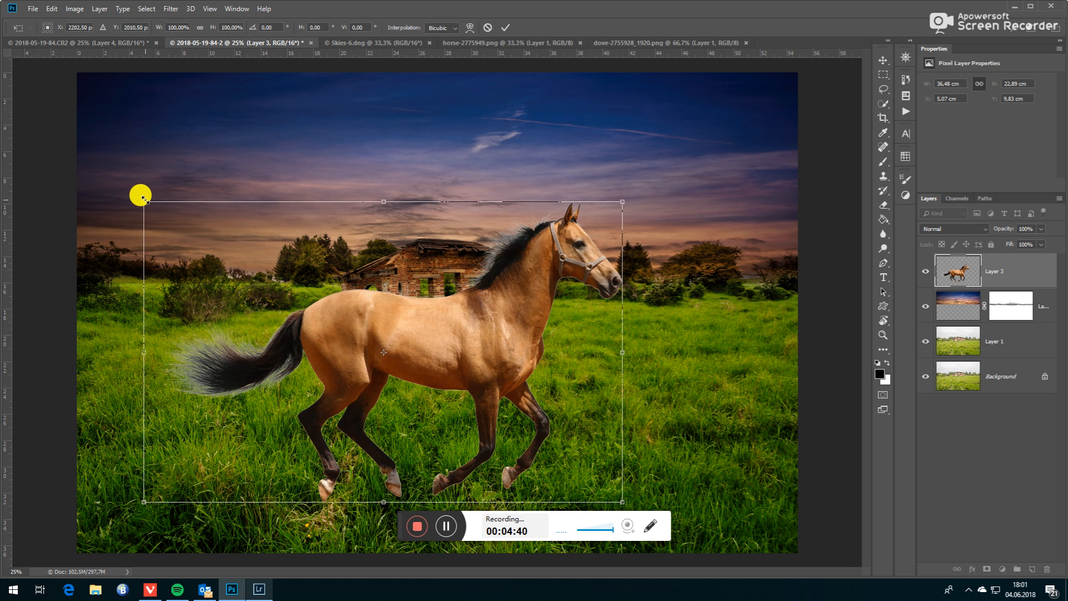
pyautogui.moveTo(144, 200); pyautogui.dragTo(268, 321)
pyautogui.moveTo(469, 388); pyautogui.dragTo(211, 376)
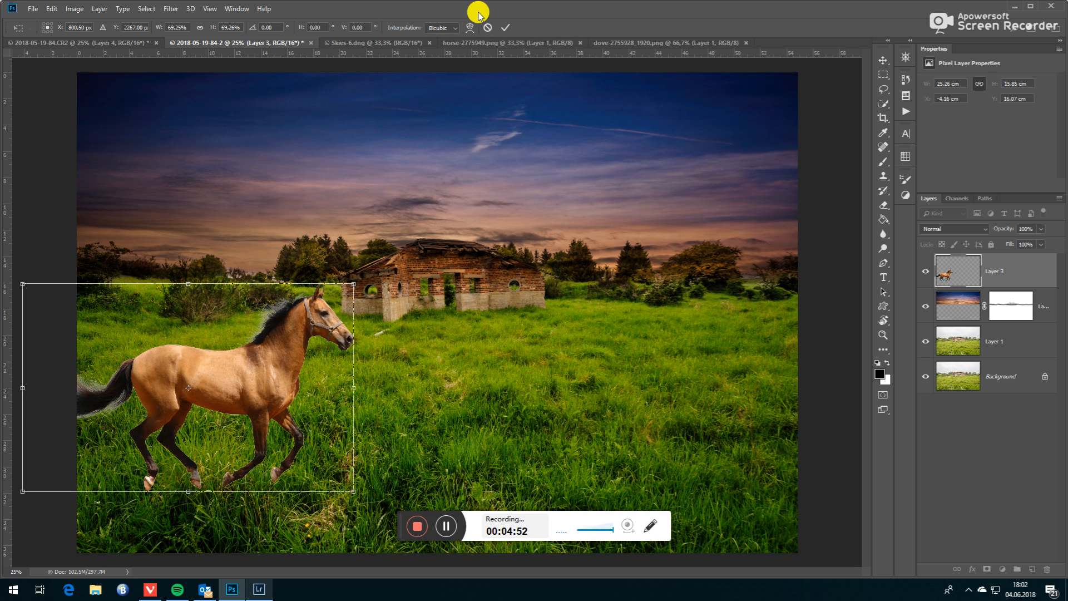
pyautogui.click(505, 29)
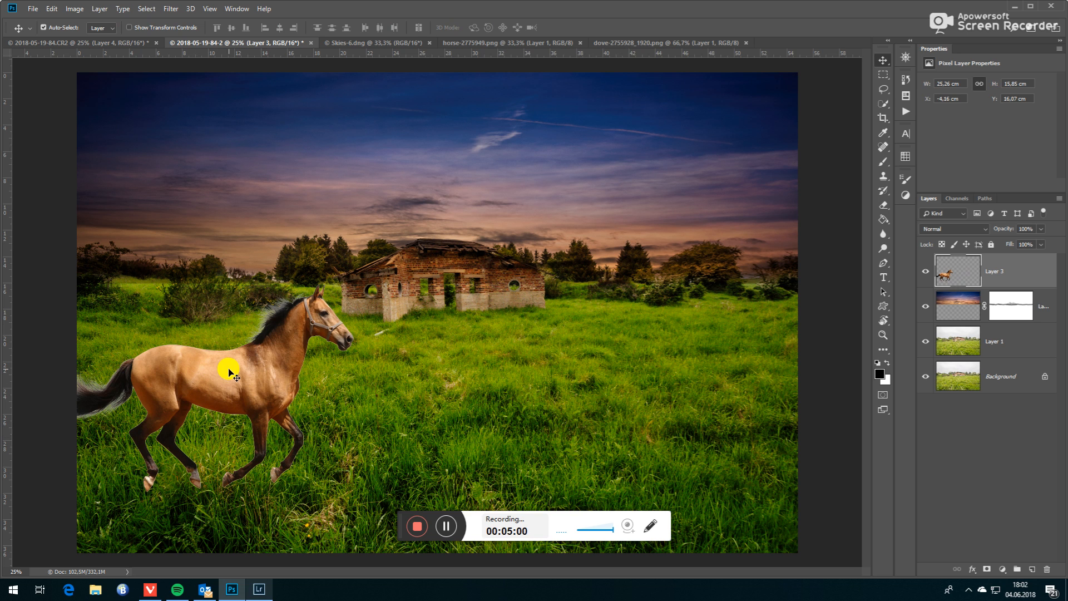
# - Add a layer mask to the horse layer and paint black over the hooves at 40% brush opacity to sink them into the grass
pyautogui.click(987, 569)
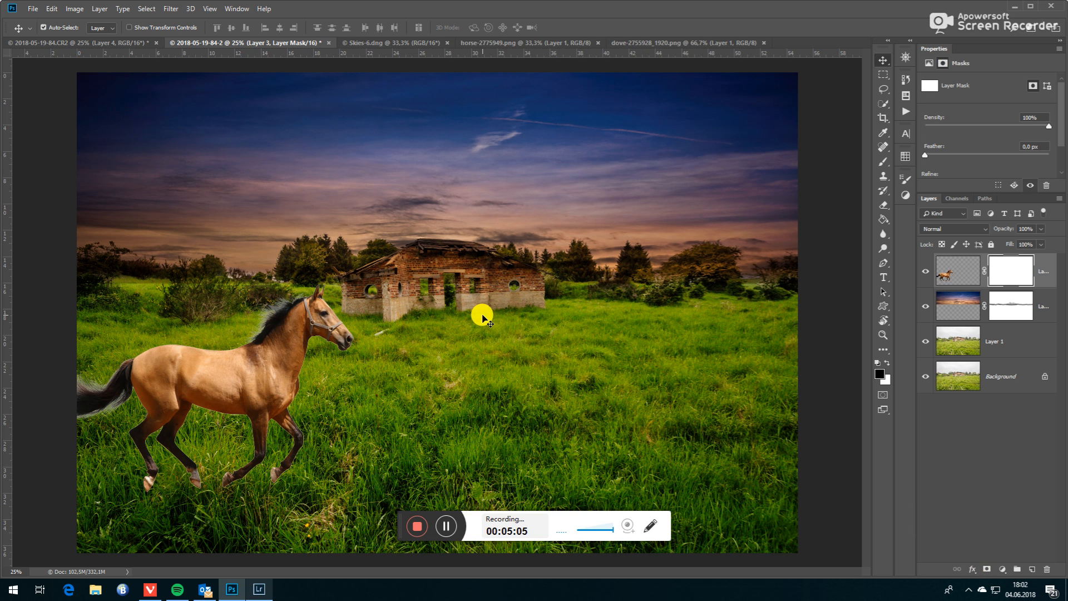
pyautogui.press('b')
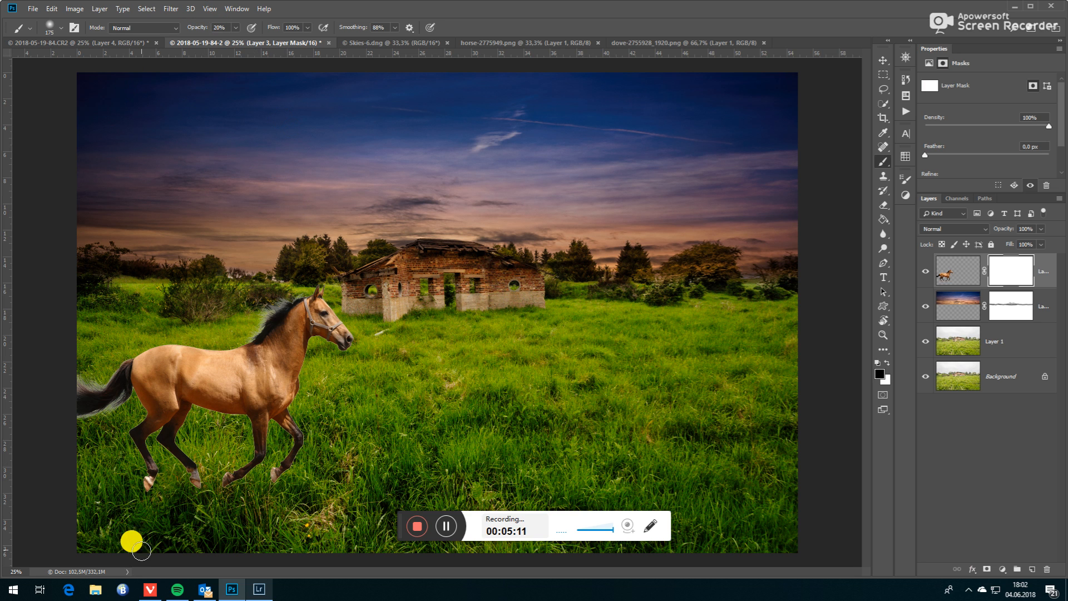
pyautogui.moveTo(145, 488)
pyautogui.mouseDown()
pyautogui.moveTo(158, 489)
pyautogui.moveTo(147, 492)
pyautogui.moveTo(143, 479)
pyautogui.moveTo(192, 491)
pyautogui.moveTo(186, 477)
pyautogui.mouseUp()
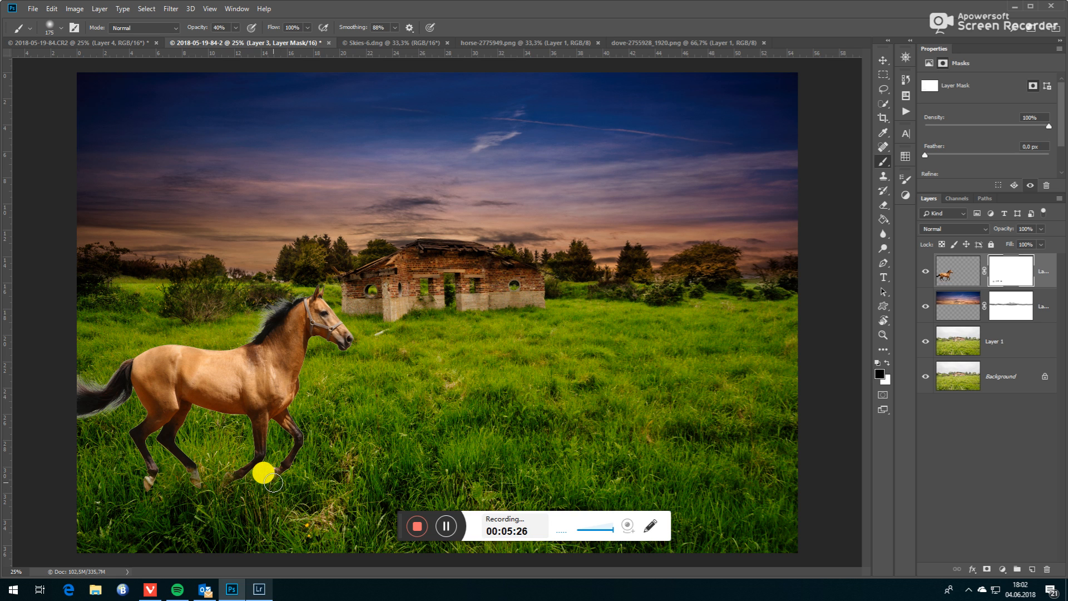
pyautogui.moveTo(183, 477); pyautogui.dragTo(193, 485)
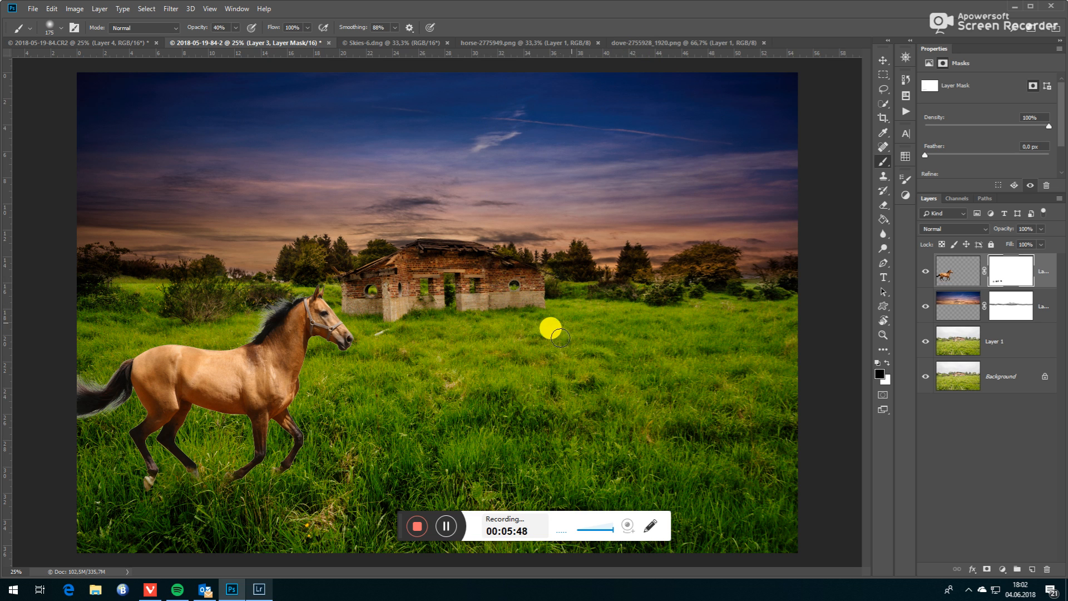
# - Copy the dove from dove-2755928_1920.png into the landscape composite, accepting the depth difference and converting its colours to the document profile
pyautogui.click(883, 60)
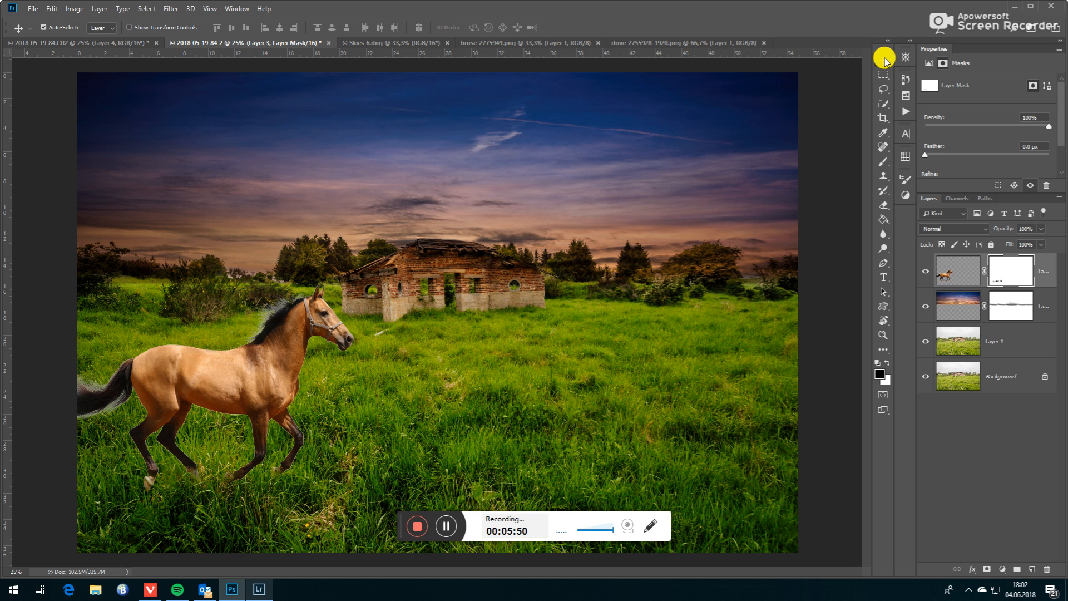
pyautogui.click(658, 43)
pyautogui.moveTo(452, 271); pyautogui.dragTo(343, 151)
pyautogui.click(521, 227)
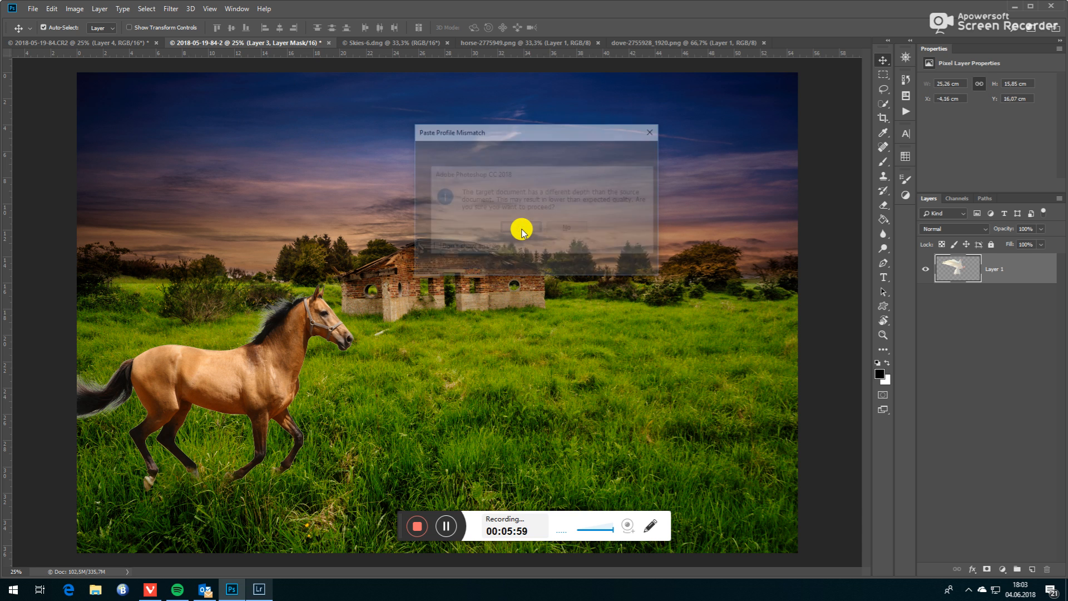
pyautogui.click(594, 262)
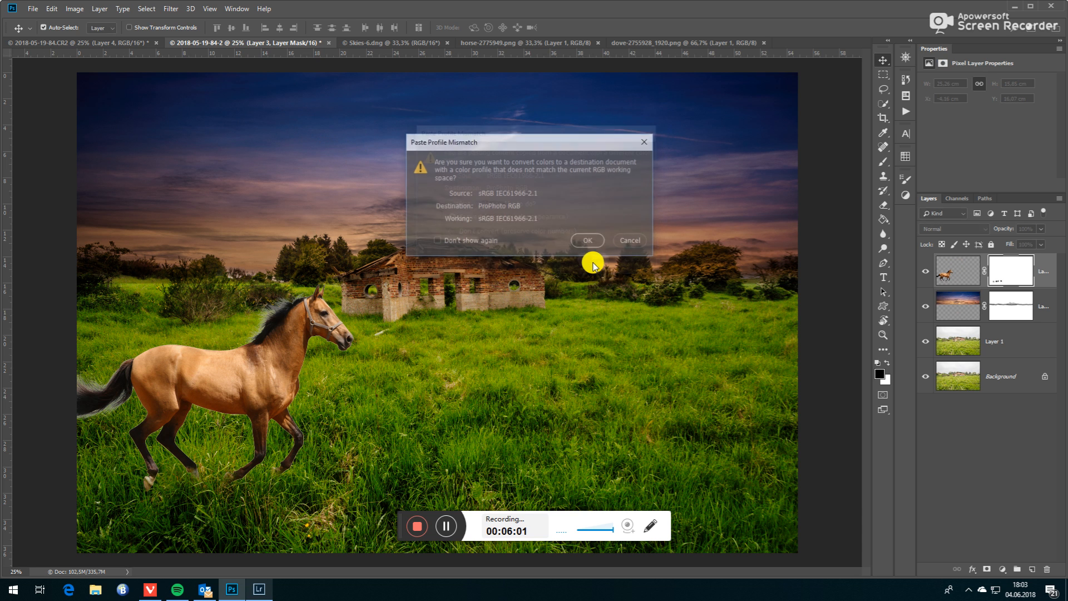
pyautogui.click(588, 240)
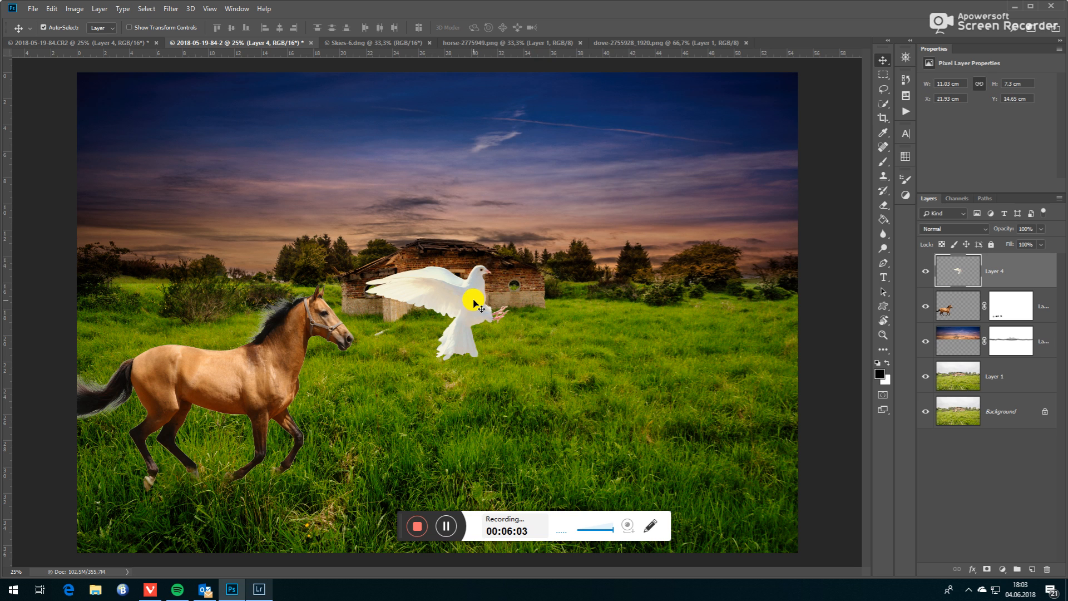
# - Move the dove into the upper-left part of the sky and start a Free Transform on it
pyautogui.moveTo(471, 304); pyautogui.dragTo(223, 146)
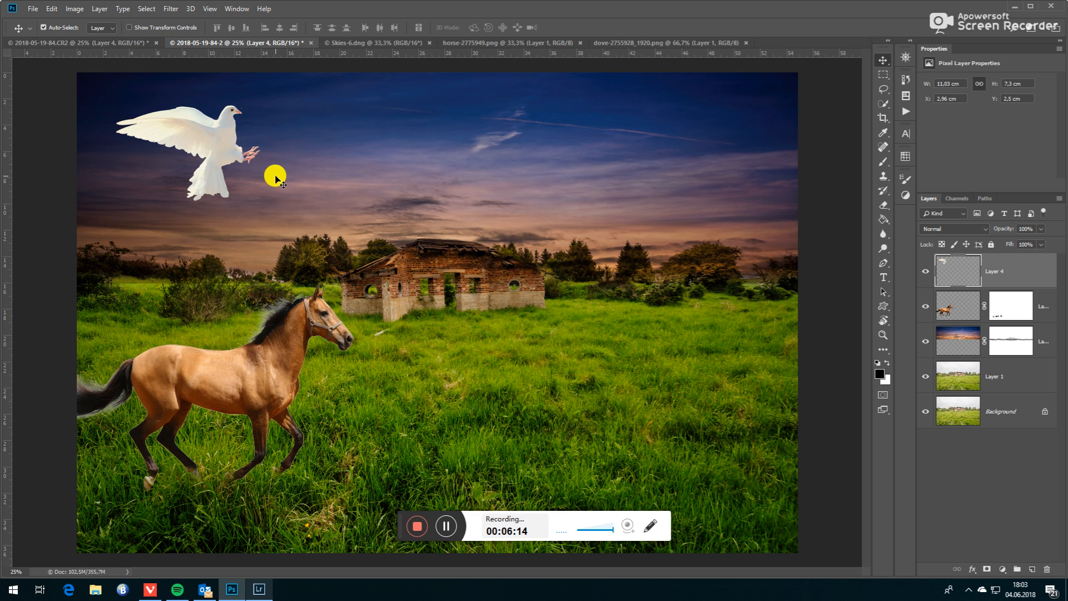
pyautogui.hotkey('ctrl', 't')
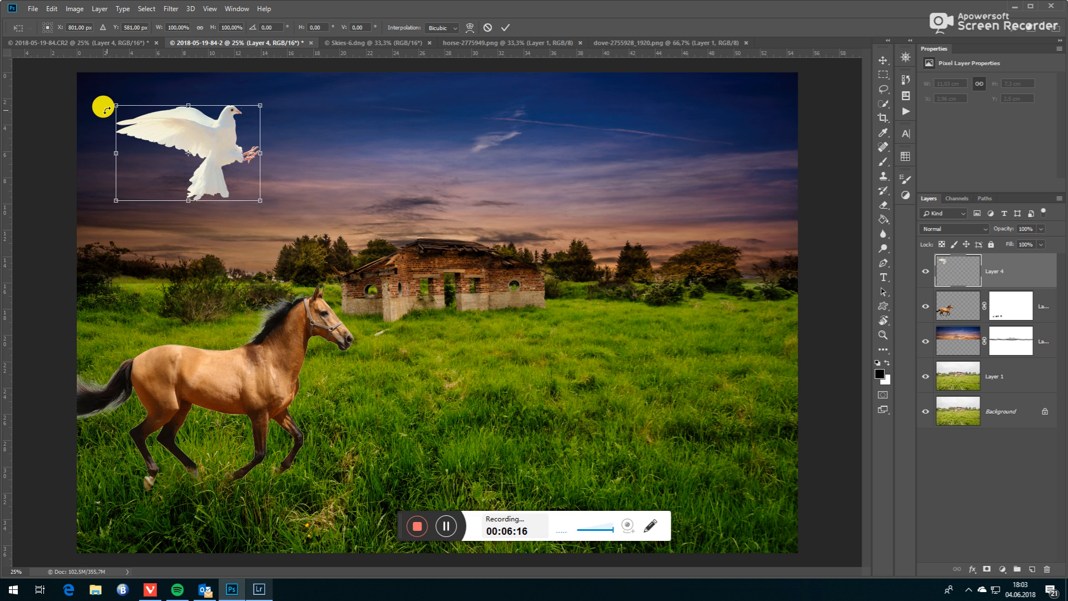
# - Try 180° and 90° clockwise rotations on the dove and bring it back to its original orientation
pyautogui.rightClick(195, 143)
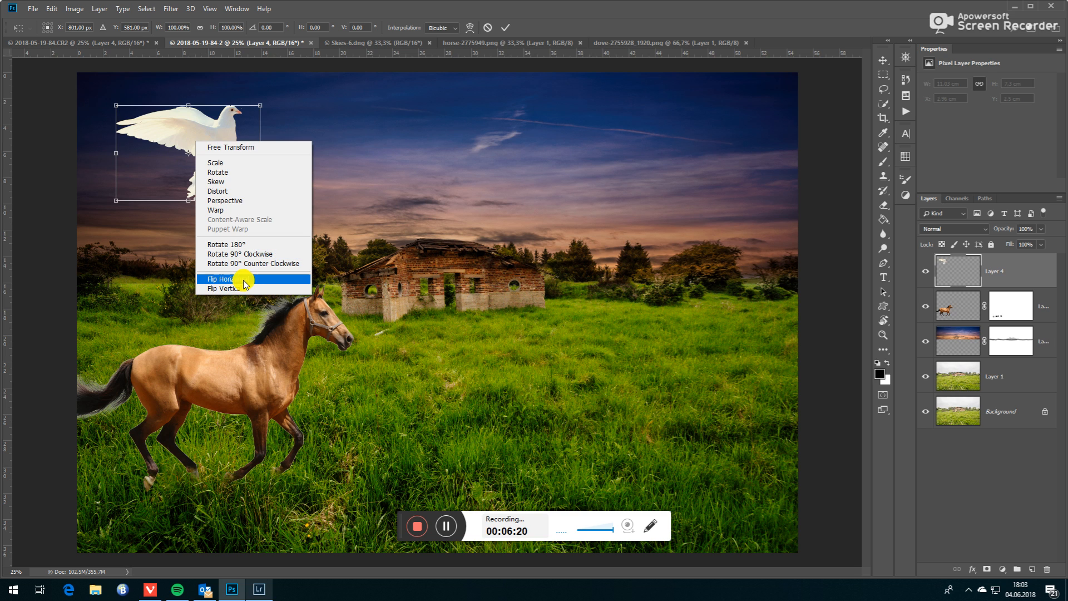
pyautogui.click(242, 245)
pyautogui.rightClick(179, 160)
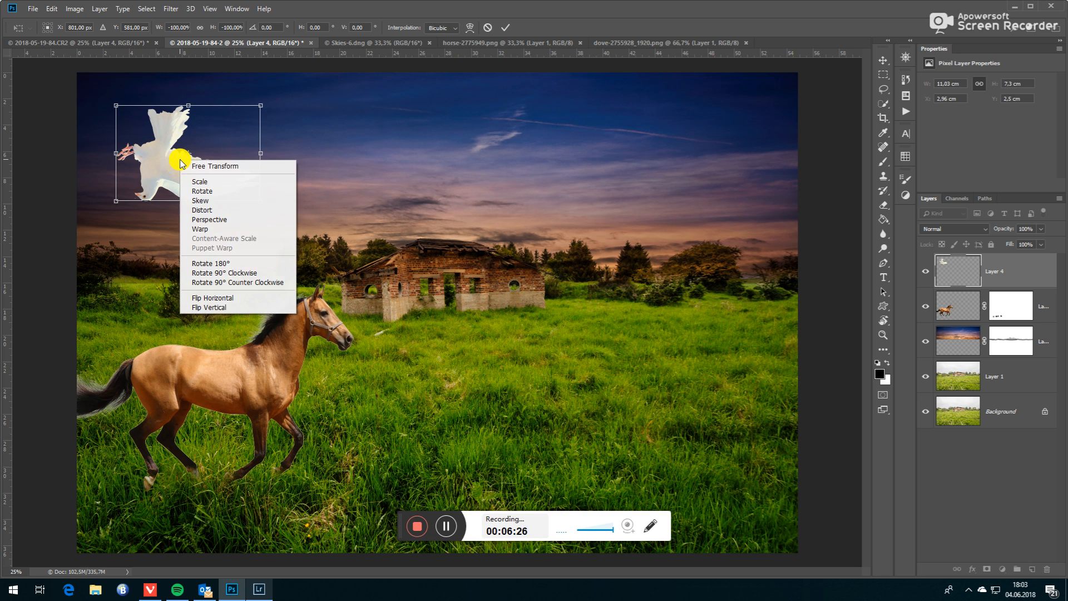
pyautogui.click(241, 272)
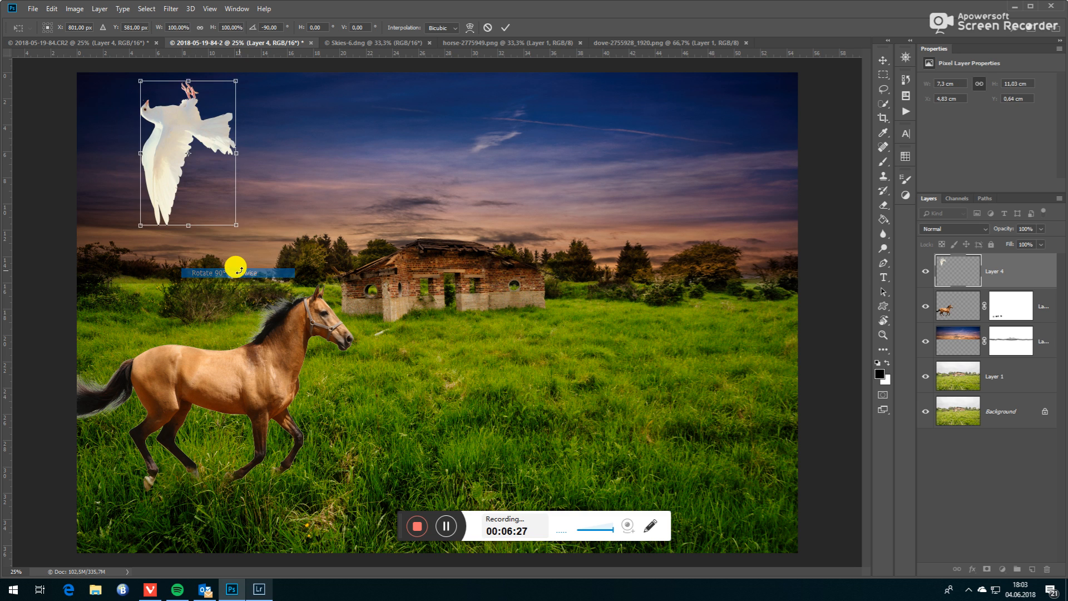
pyautogui.rightClick(188, 144)
pyautogui.click(238, 246)
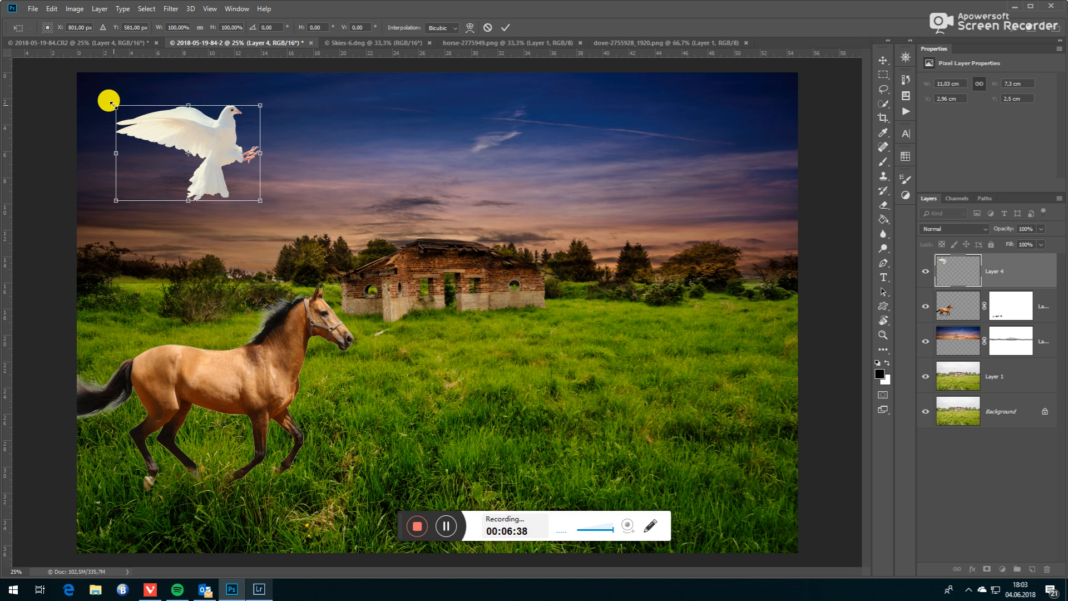
# - Rotate the dove about 36° clockwise, scale it to about 82% and shift it slightly up and left in the sky
pyautogui.moveTo(108, 98); pyautogui.dragTo(165, 91)
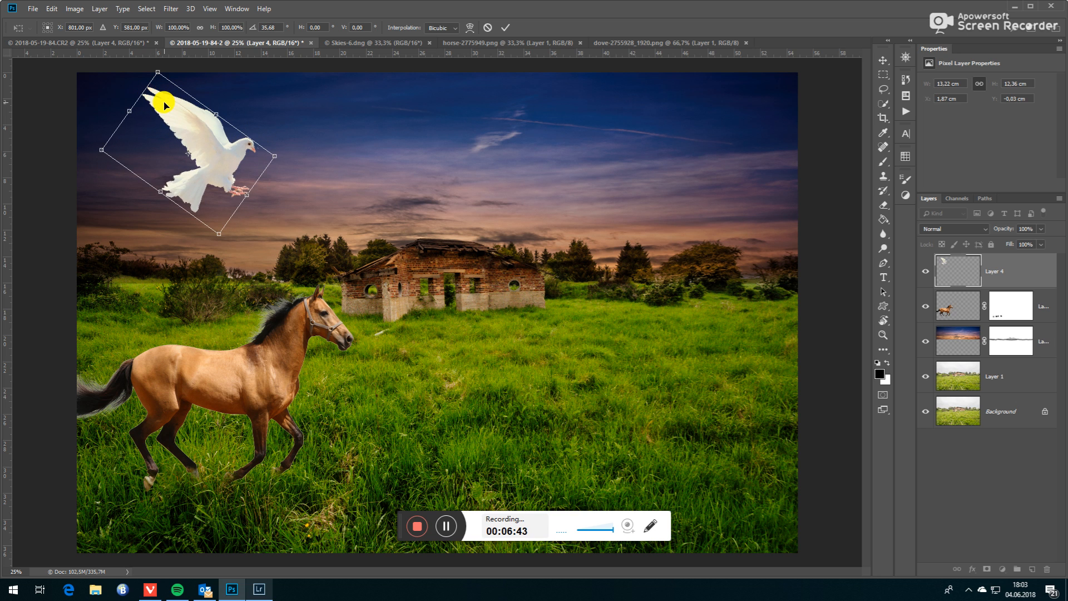
pyautogui.moveTo(156, 71); pyautogui.dragTo(168, 103)
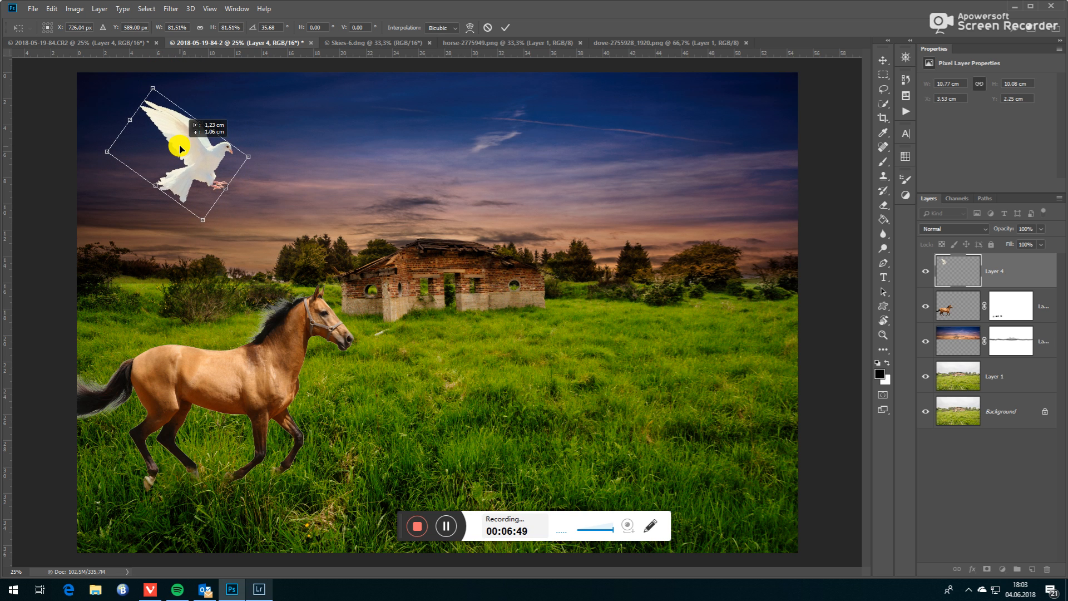
pyautogui.moveTo(180, 149); pyautogui.dragTo(181, 149)
# - Widen the head-side edge of the dove with a Perspective distortion and apply the transform
pyautogui.rightClick(191, 154)
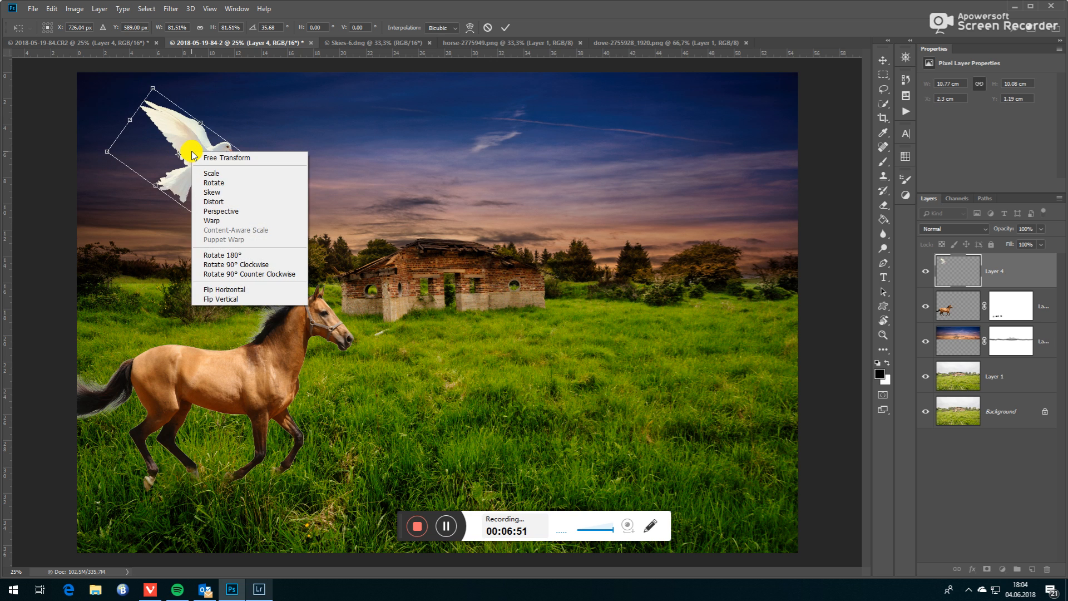
pyautogui.click(225, 211)
pyautogui.moveTo(203, 219)
pyautogui.mouseDown()
pyautogui.moveTo(213, 230)
pyautogui.moveTo(175, 216)
pyautogui.moveTo(212, 210)
pyautogui.moveTo(193, 231)
pyautogui.mouseUp()
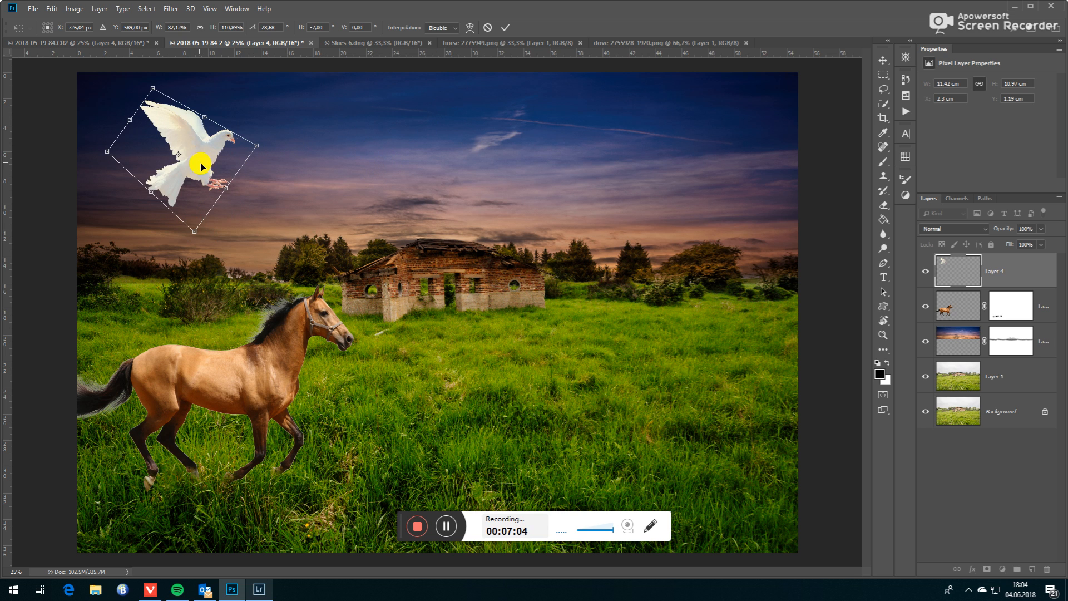
pyautogui.click(505, 27)
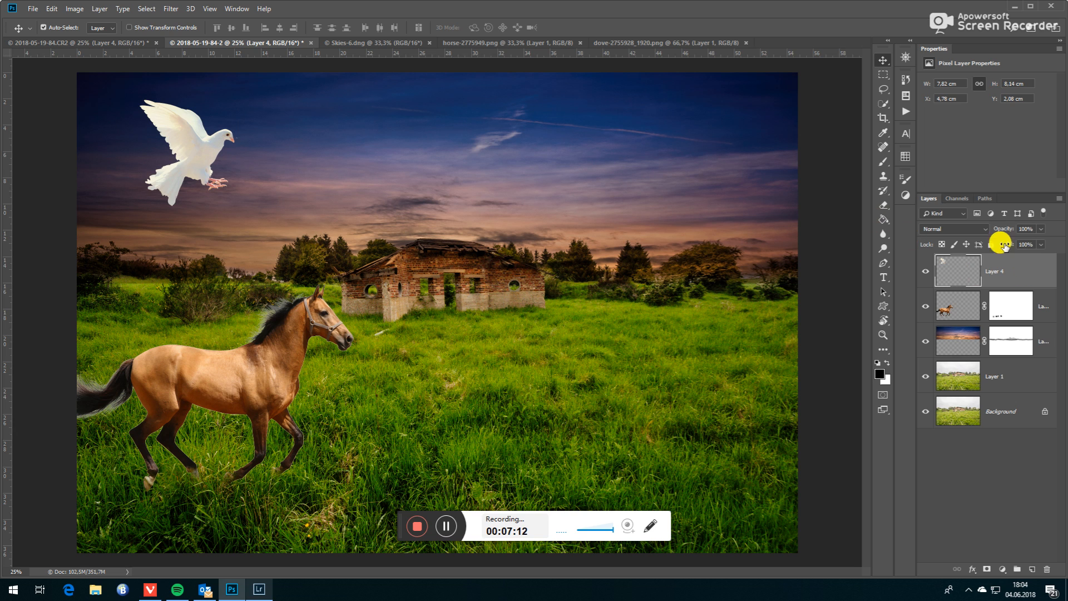
# - Try the Soft Light, Multiply and Screen blend modes on the dove layer and return it to Normal
pyautogui.click(984, 228)
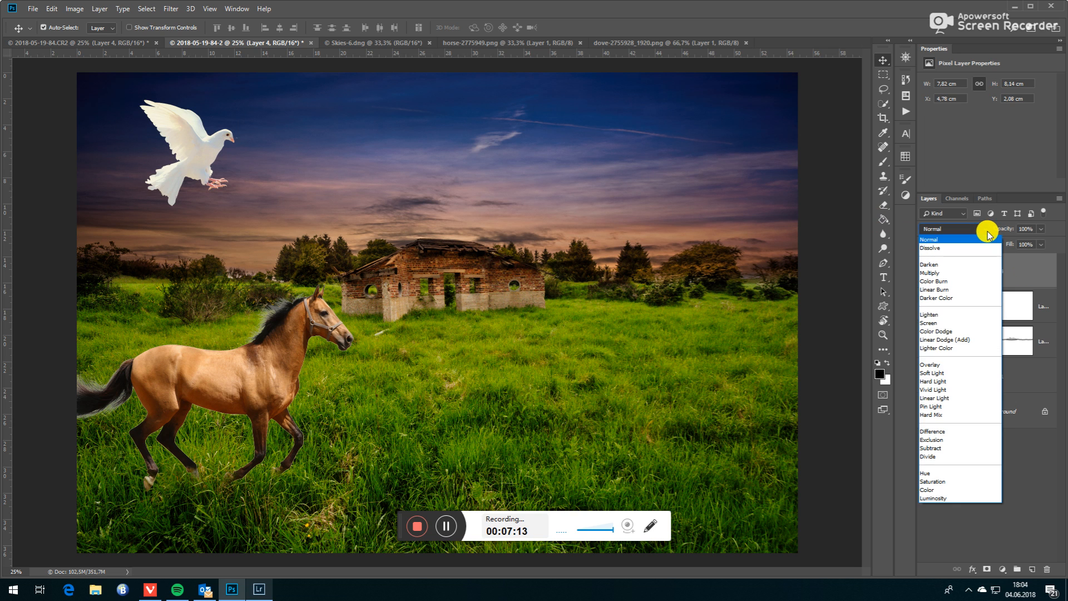
pyautogui.click(936, 369)
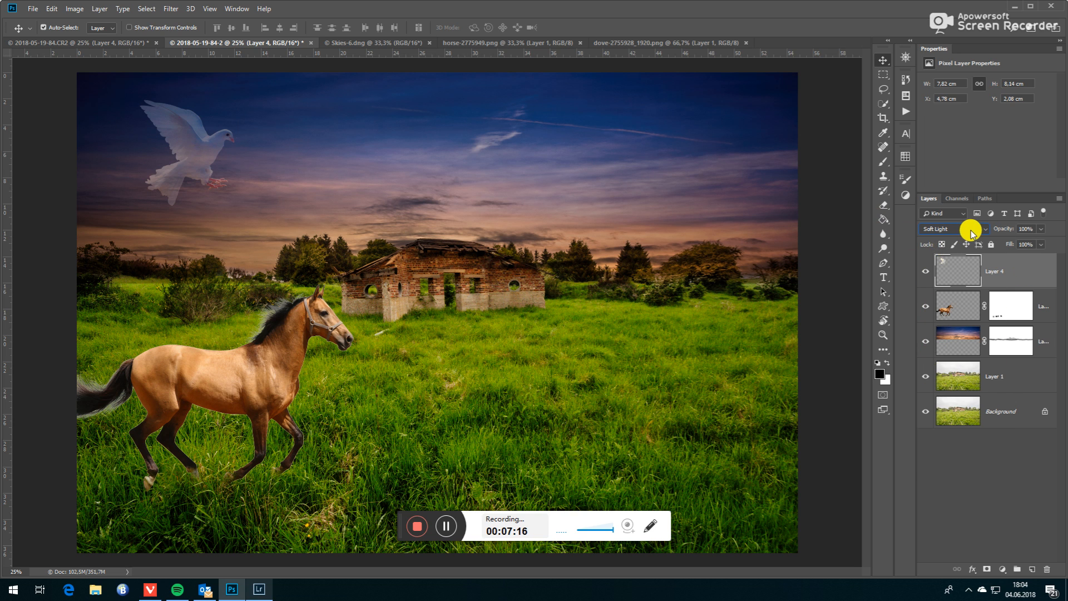
pyautogui.click(971, 231)
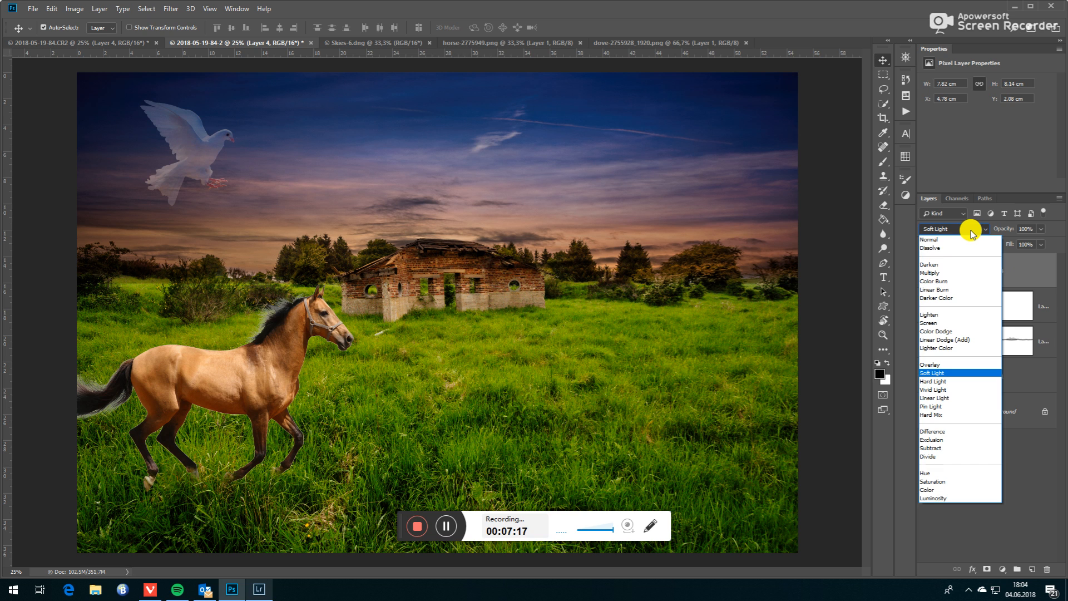
pyautogui.click(947, 272)
pyautogui.click(964, 234)
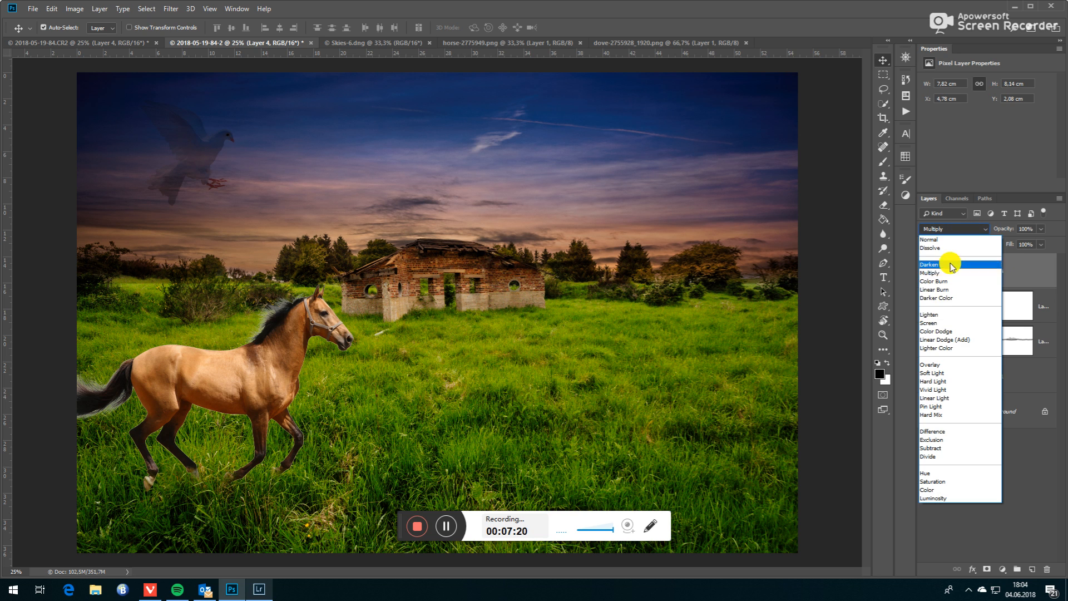
pyautogui.click(932, 321)
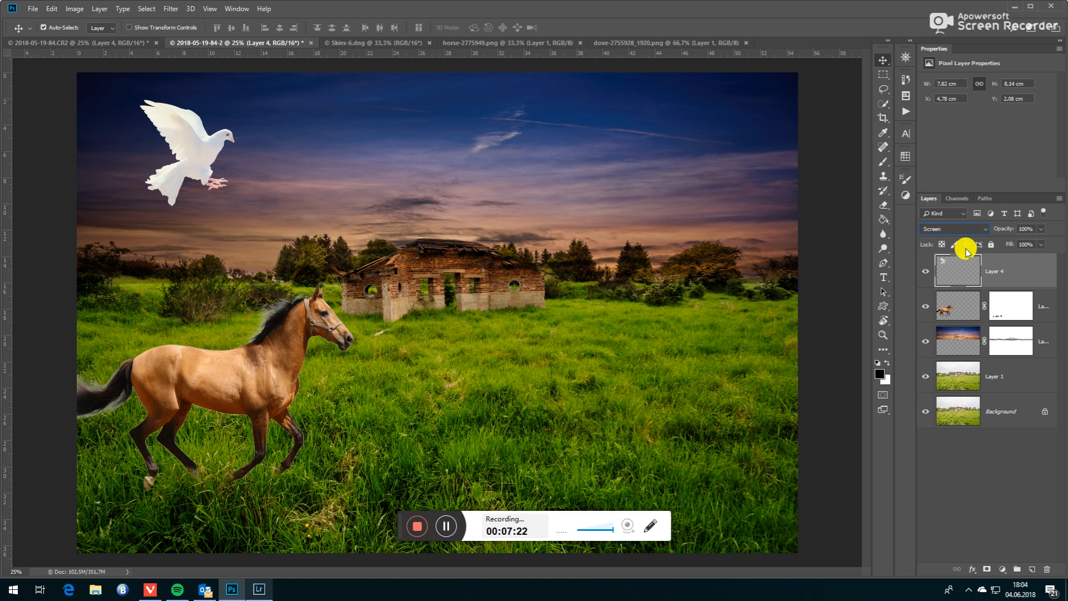
pyautogui.click(974, 232)
pyautogui.click(943, 247)
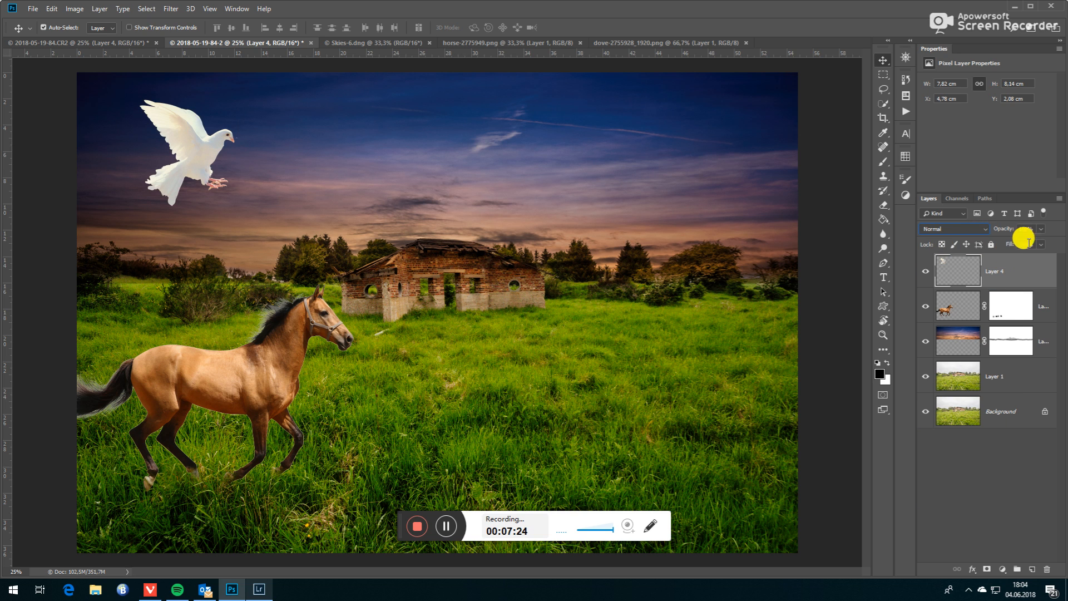
# - Set the dove layer's opacity to 65% and place a duplicate of it level with the original on the right side of the sky
pyautogui.click(1040, 230)
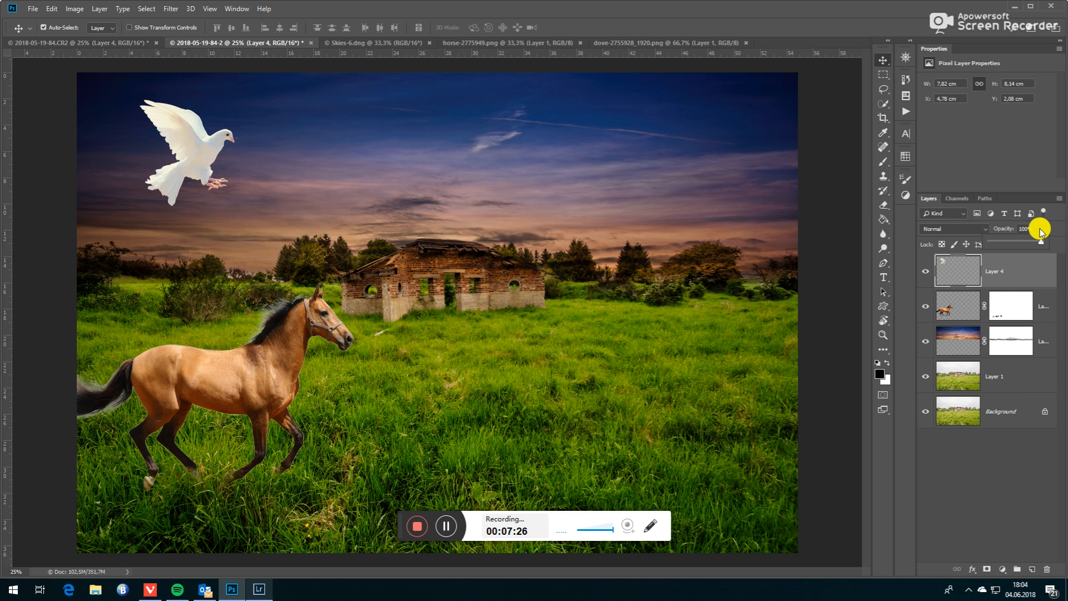
pyautogui.moveTo(1040, 246); pyautogui.dragTo(1025, 251)
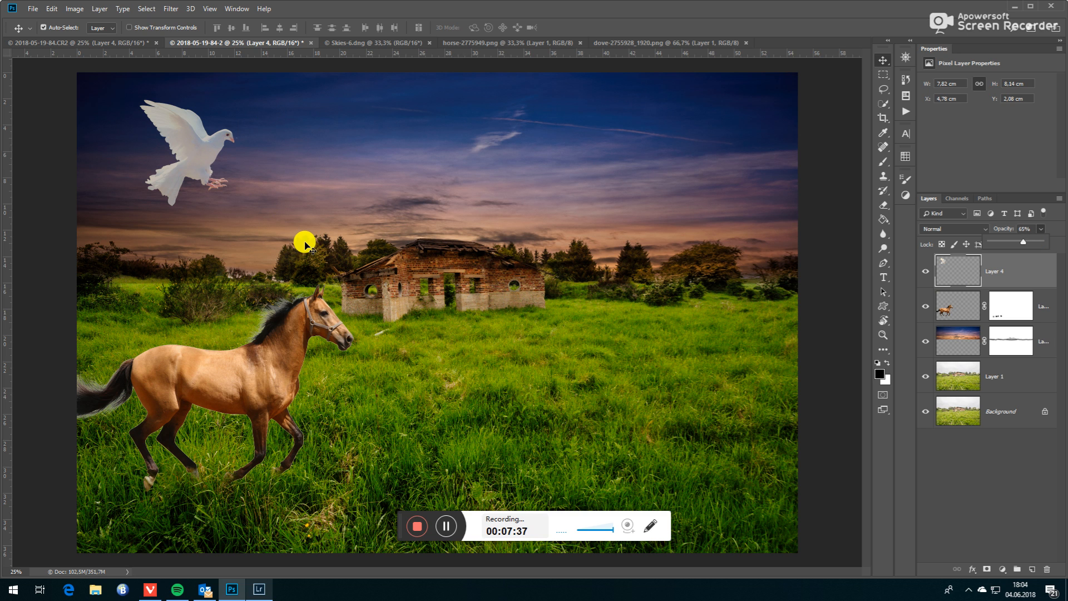
pyautogui.press('ctrl')
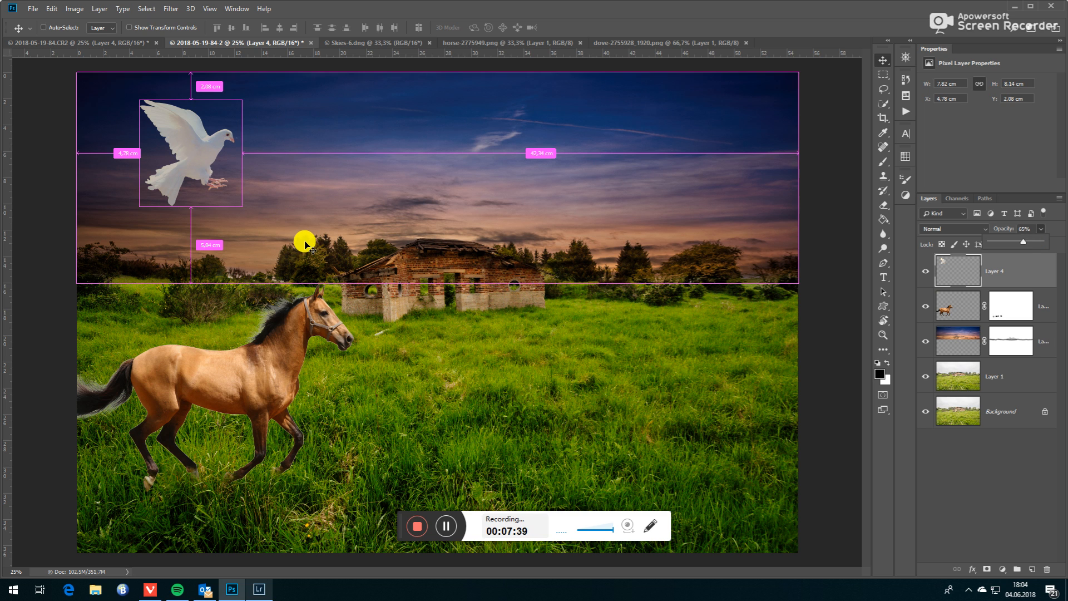
pyautogui.hotkey('ctrl', 'j')
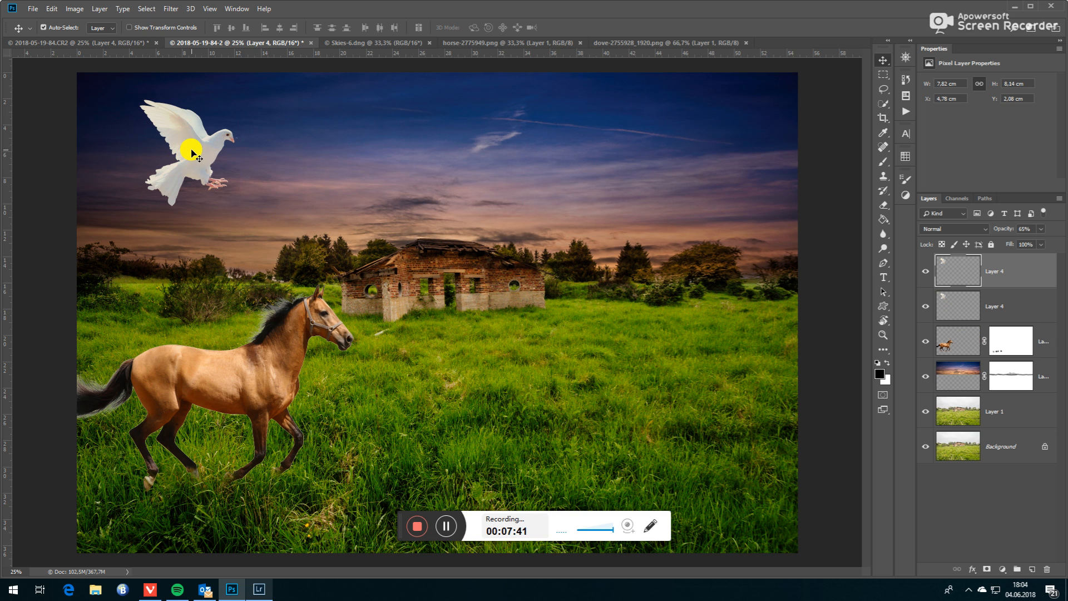
pyautogui.moveTo(197, 155); pyautogui.dragTo(694, 158)
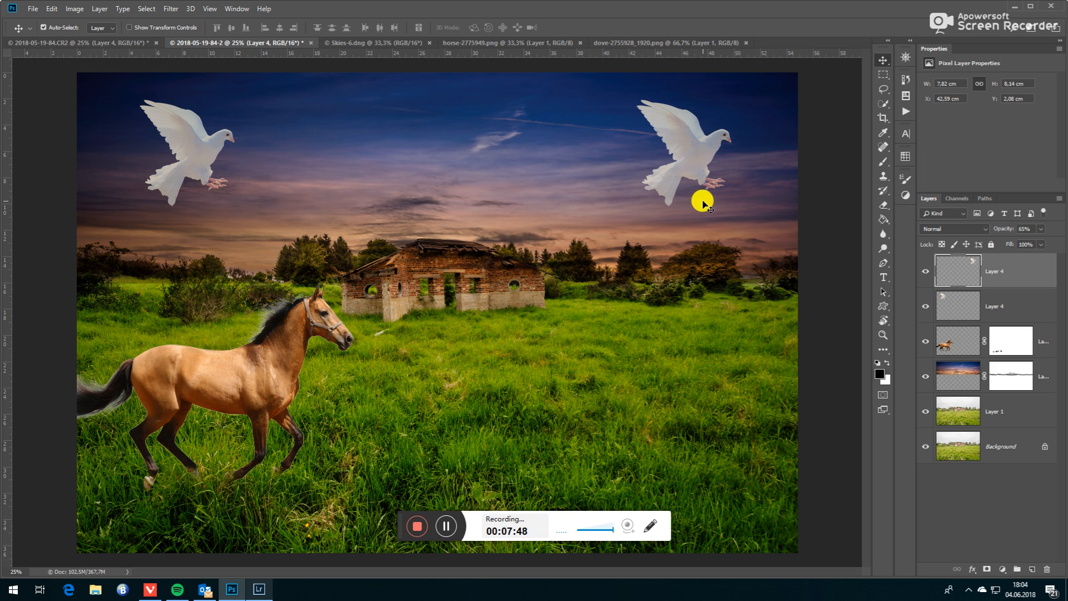
# - Try Flip Vertical, Flip Horizontal and Rotate 180° on the dove copy in Free Transform
pyautogui.hotkey('ctrl', 't')
pyautogui.rightClick(691, 155)
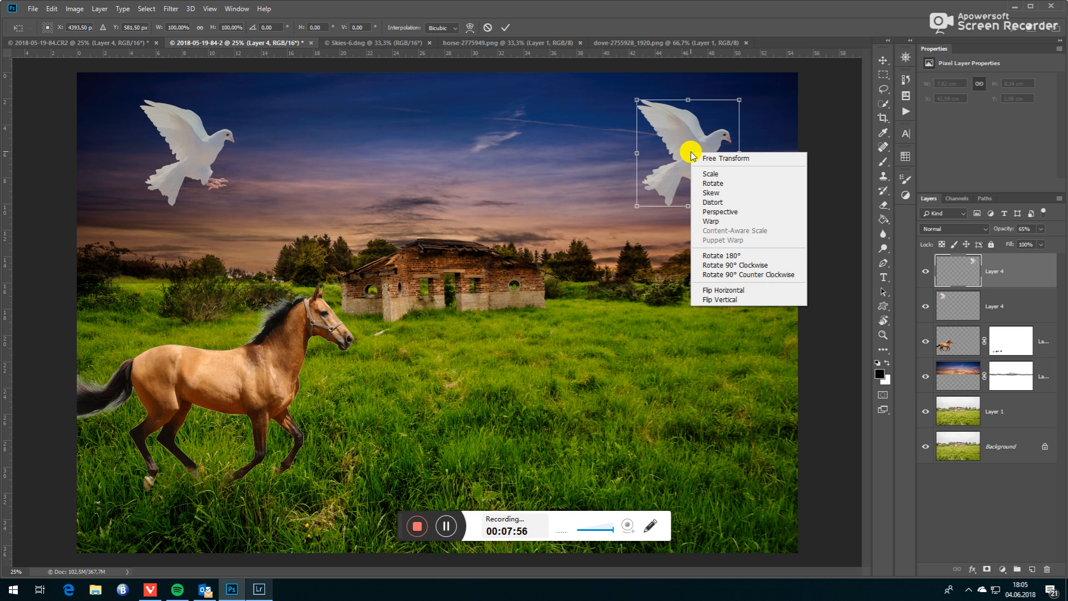
pyautogui.click(730, 300)
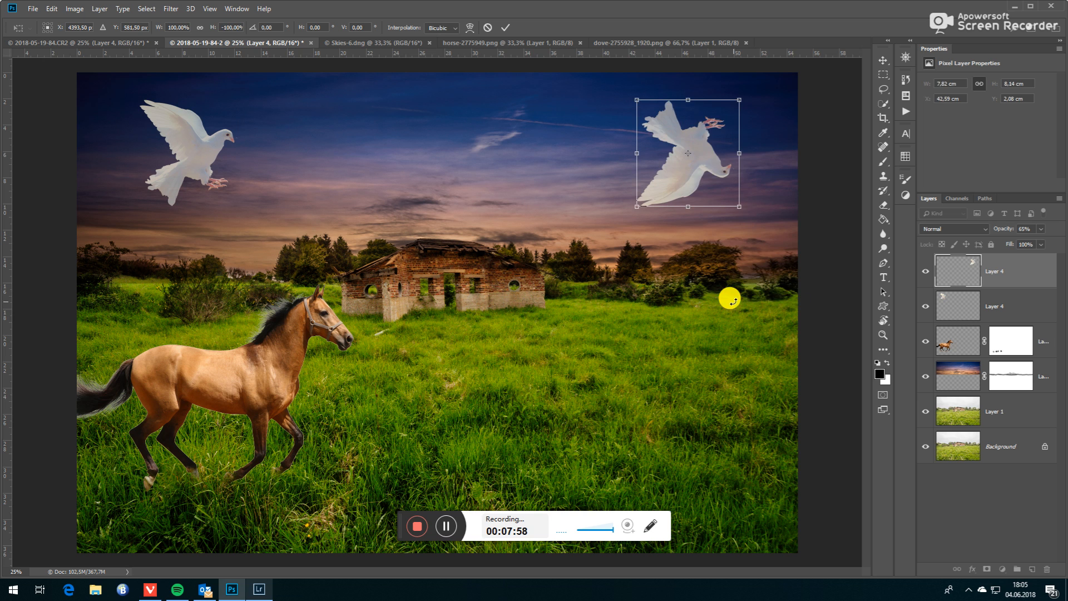
pyautogui.rightClick(680, 152)
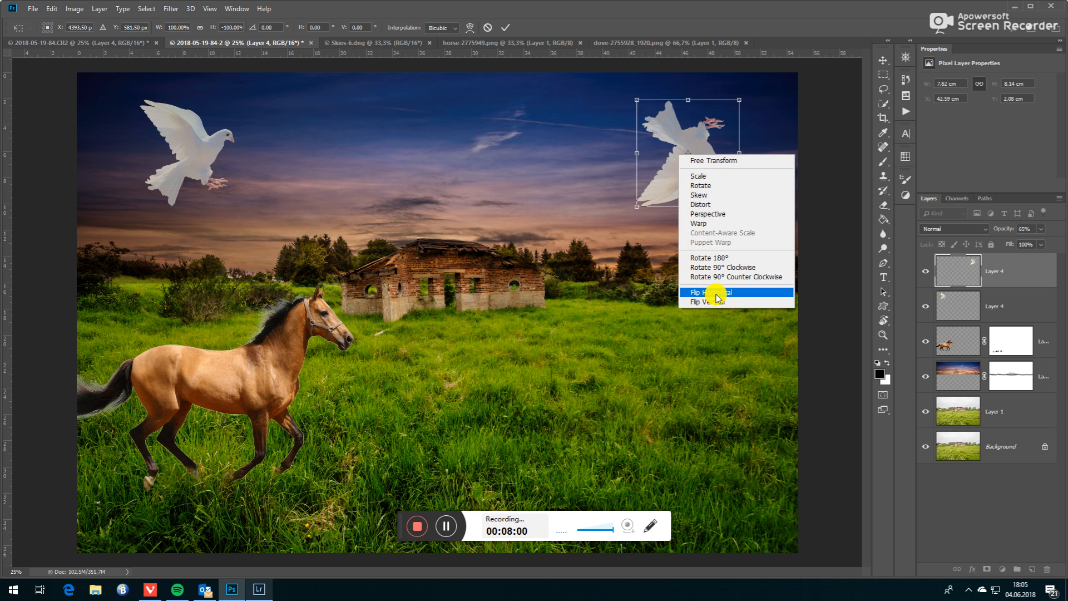
pyautogui.click(717, 297)
pyautogui.rightClick(689, 161)
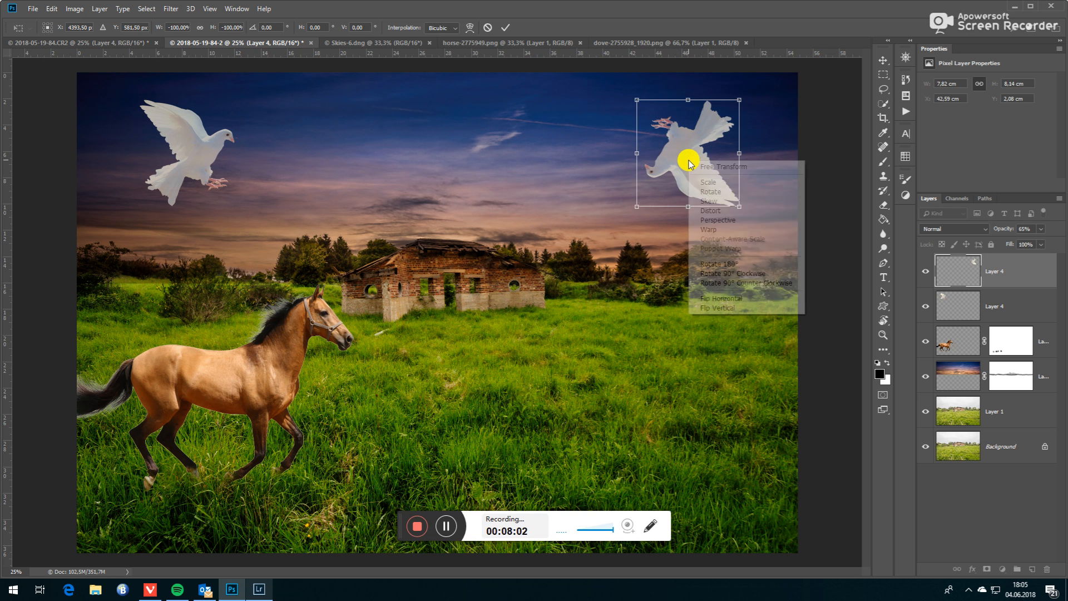
pyautogui.click(715, 264)
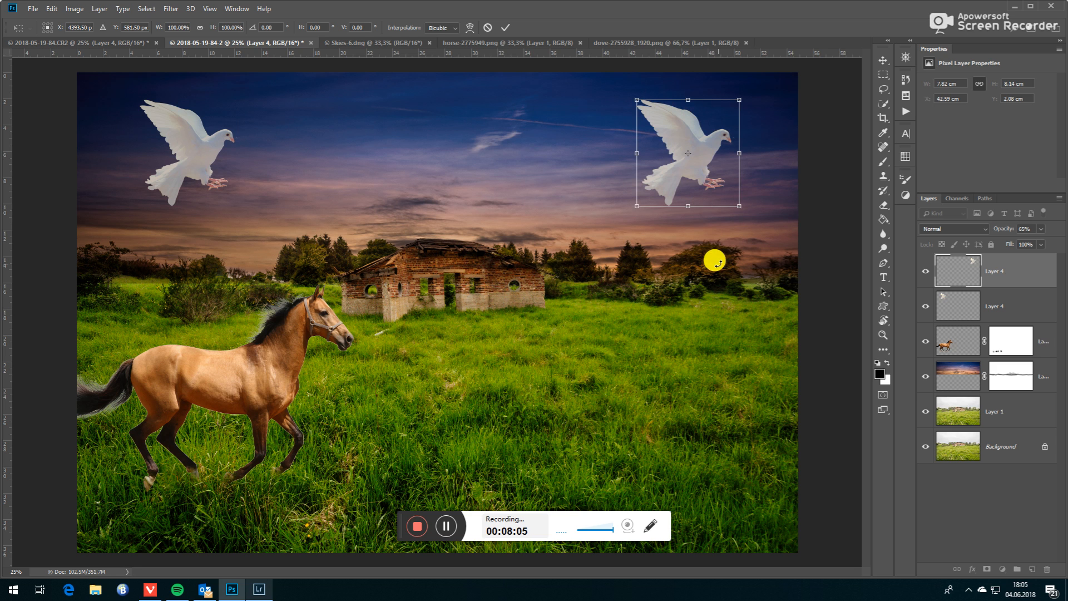
# - Flip the dove copy horizontally so it faces the other dove and shift it about 0.97 cm to the right
pyautogui.rightClick(695, 147)
pyautogui.click(725, 290)
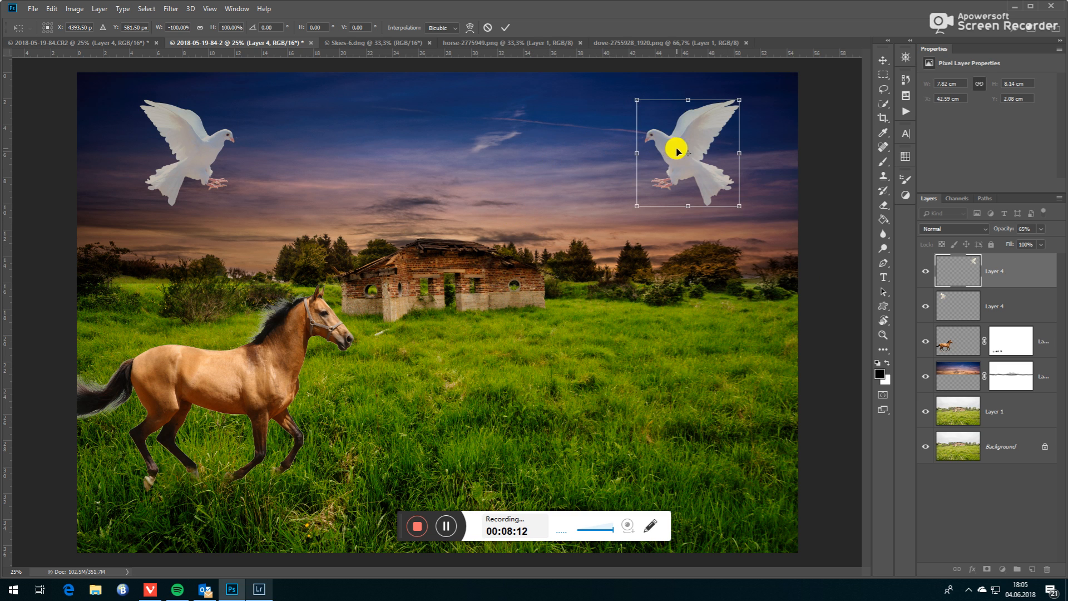
pyautogui.moveTo(687, 142)
pyautogui.mouseDown()
pyautogui.moveTo(682, 167)
pyautogui.moveTo(671, 139)
pyautogui.moveTo(700, 145)
pyautogui.mouseUp()
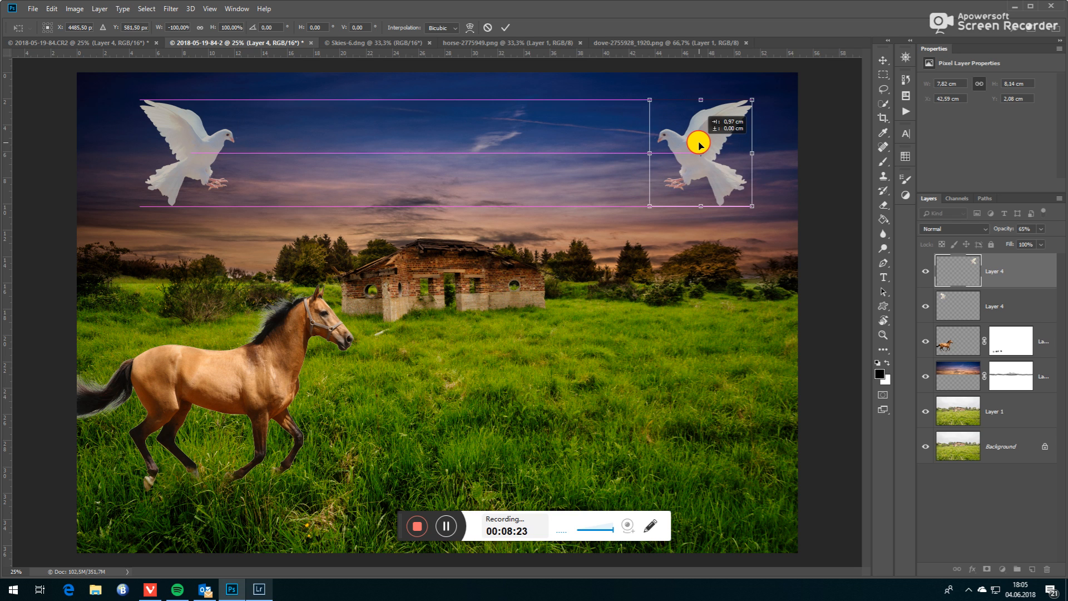
pyautogui.moveTo(700, 144); pyautogui.dragTo(699, 144)
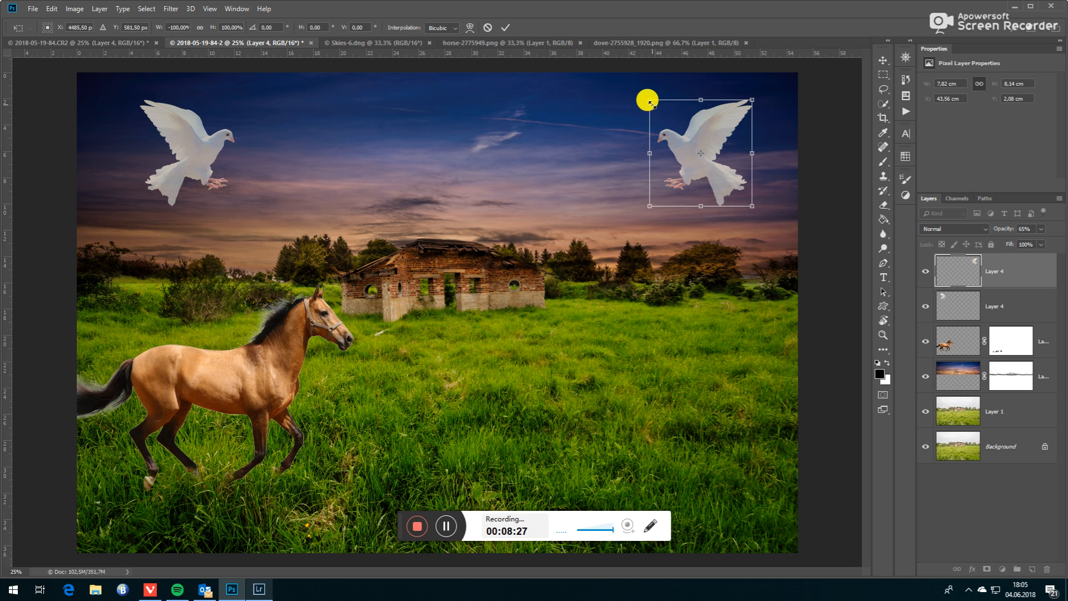
# - Scale the flipped dove to about 83% and widen its upper edge with a Perspective distortion
pyautogui.moveTo(649, 100); pyautogui.dragTo(668, 118)
pyautogui.rightClick(709, 156)
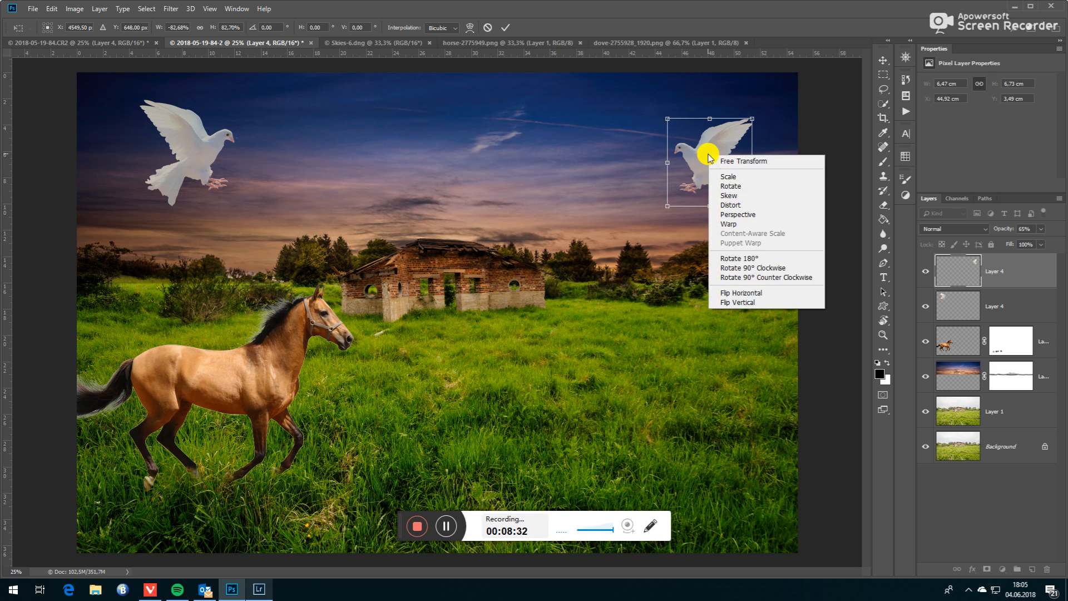
pyautogui.click(737, 215)
pyautogui.moveTo(751, 118); pyautogui.dragTo(654, 118)
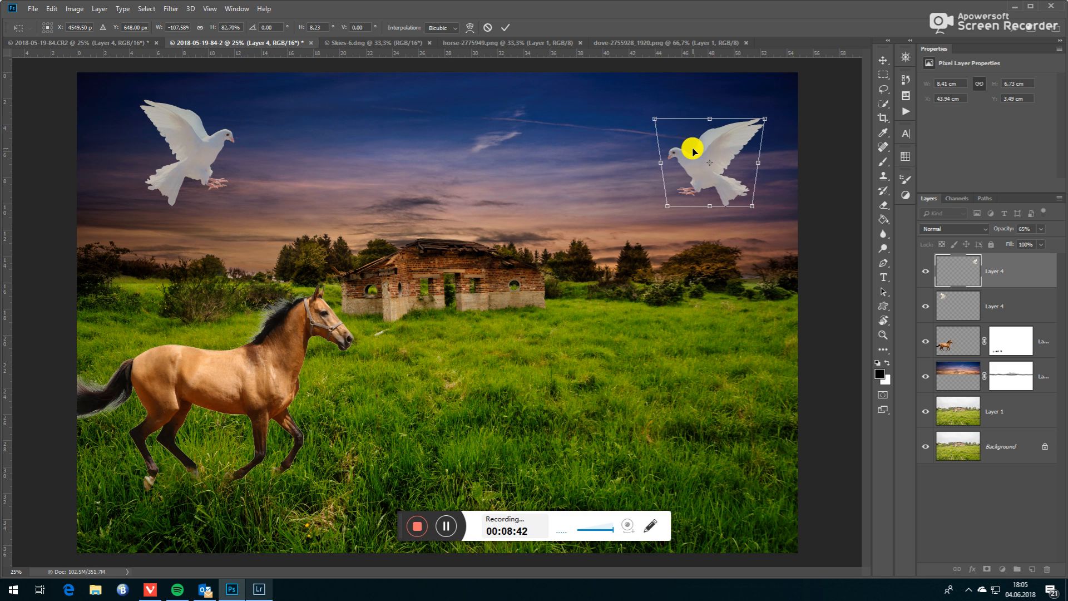
# - Pull the flipped dove's upper-left corner inward and slightly up with Distort and apply the transform
pyautogui.rightClick(702, 150)
pyautogui.click(734, 195)
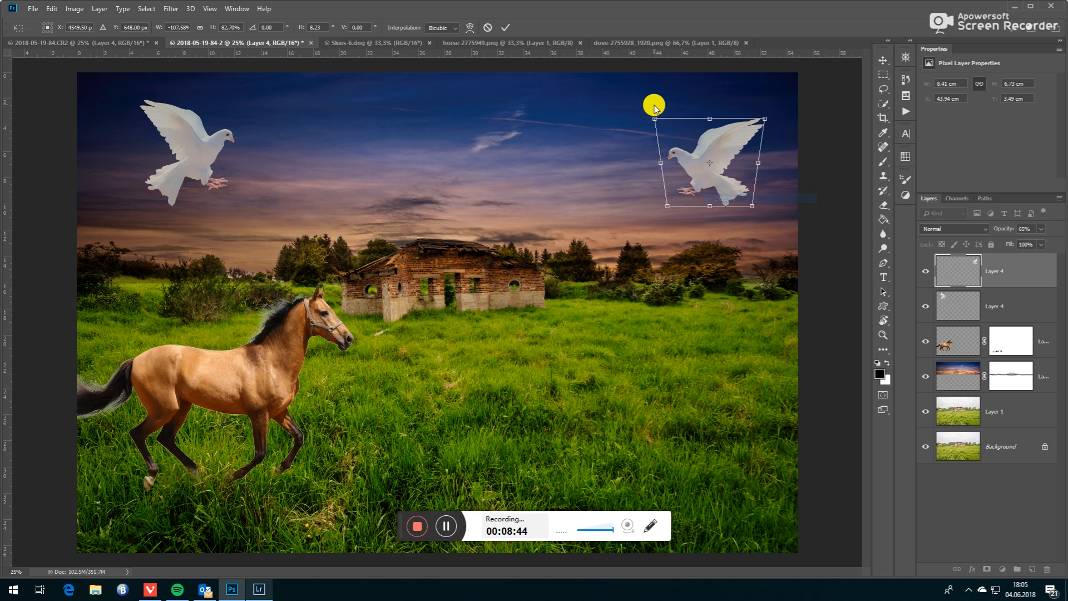
pyautogui.moveTo(658, 122); pyautogui.dragTo(692, 112)
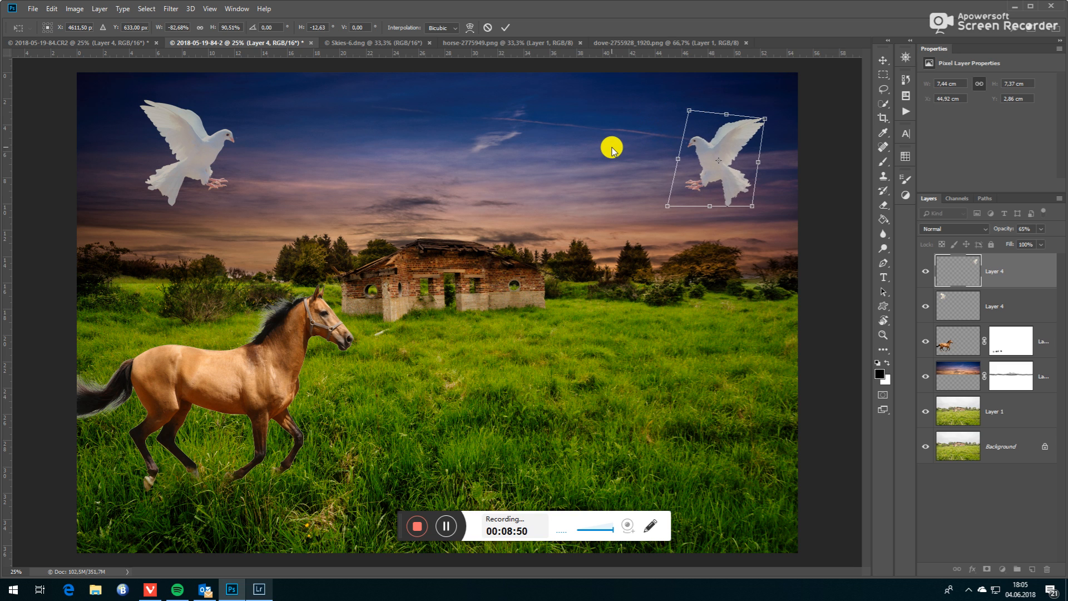
pyautogui.click(505, 27)
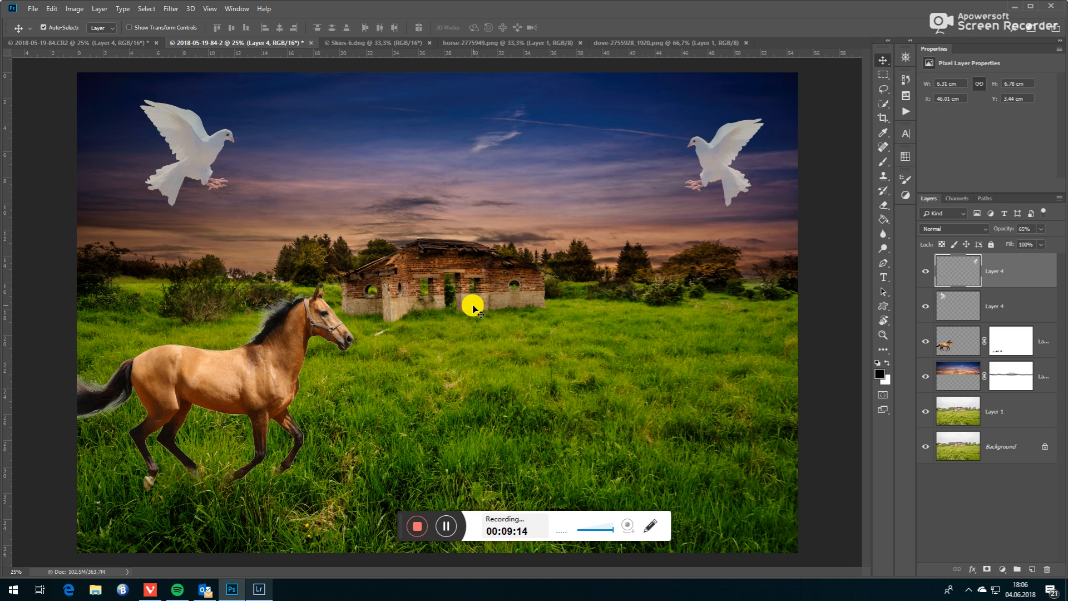
# - Stamp all visible layers into a new layer at the top of the stack and duplicate that layer
pyautogui.press('ctrl')
pyautogui.hotkey('ctrl', 'shift', 'alt', 'e')
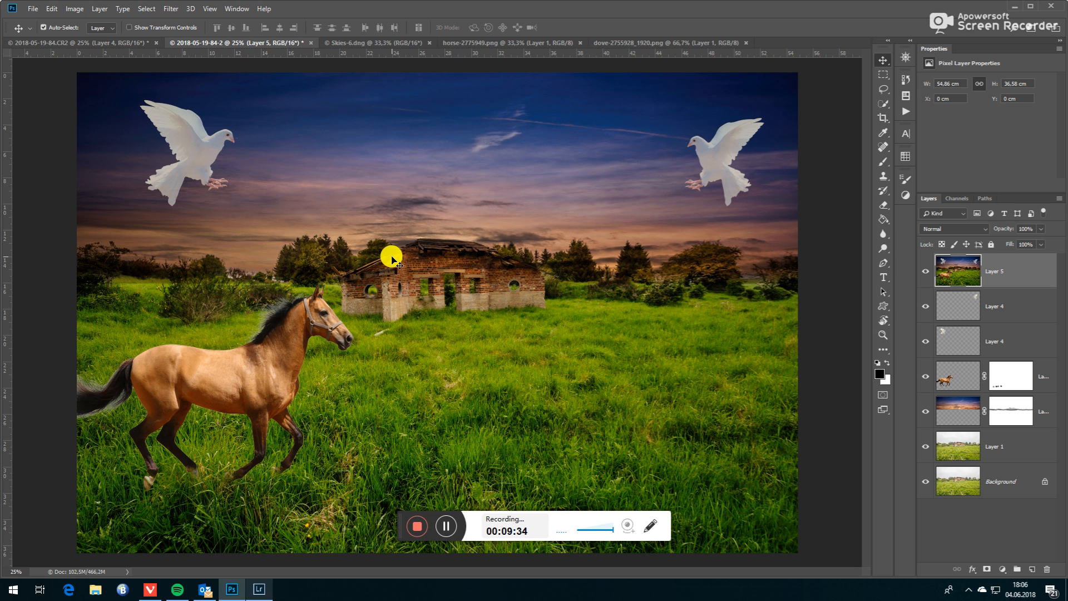
pyautogui.click(97, 9)
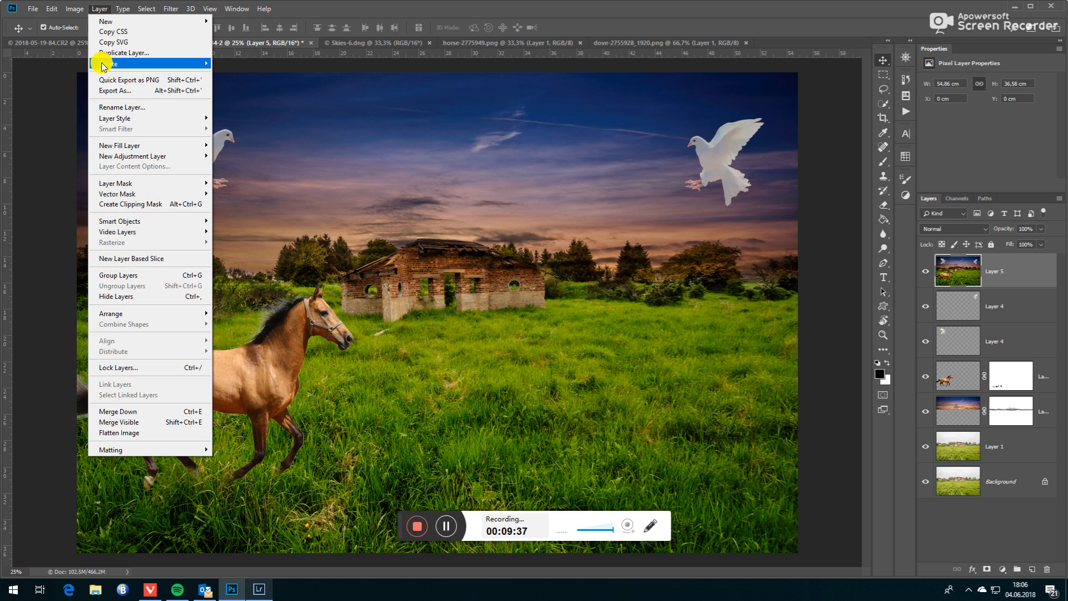
pyautogui.click(99, 10)
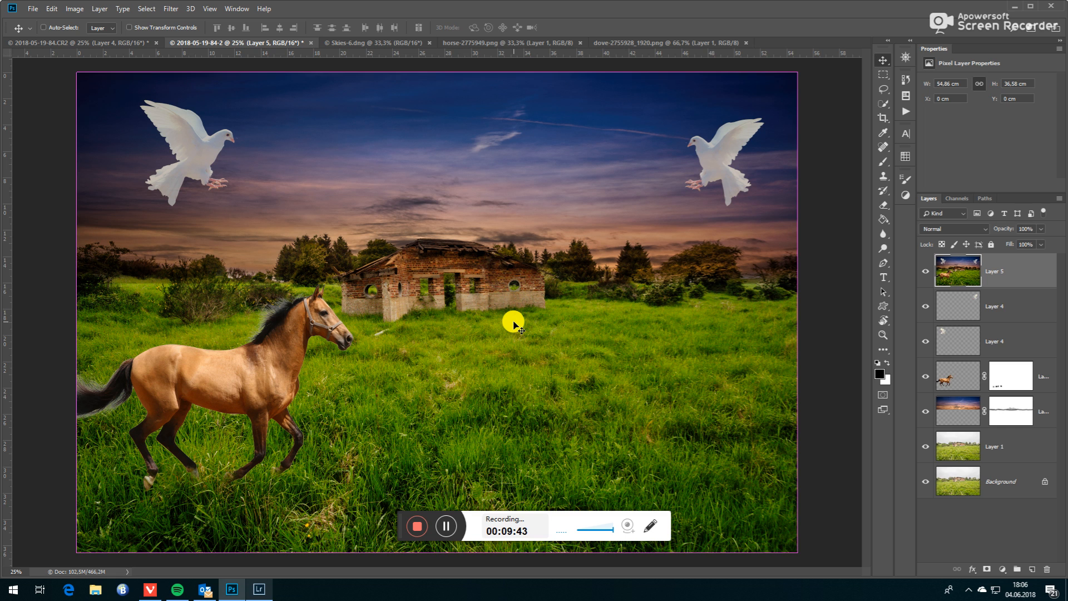
pyautogui.hotkey('ctrl', 'j')
# - Open the duplicated layer in the Topaz Texture Effects 2 filter and show the Favorited effects
pyautogui.click(171, 8)
pyautogui.moveTo(224, 253)
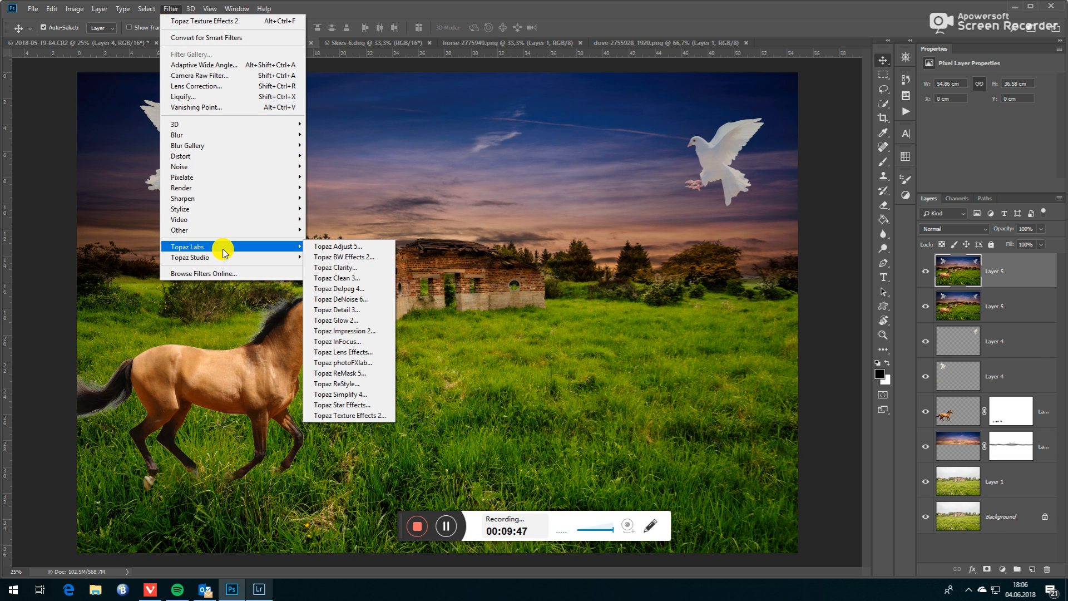
pyautogui.click(355, 418)
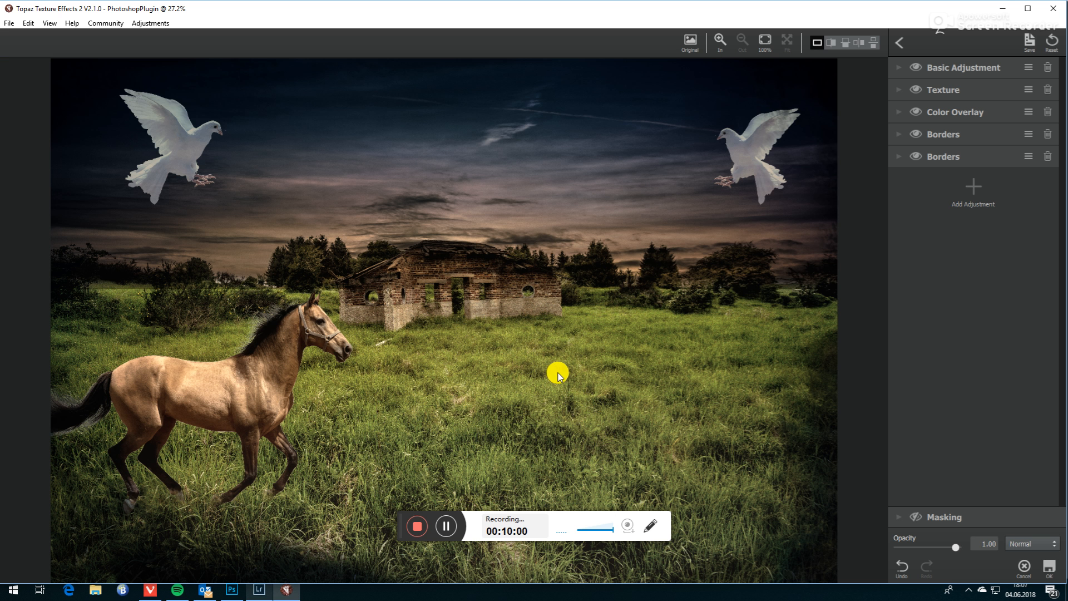
pyautogui.click(904, 47)
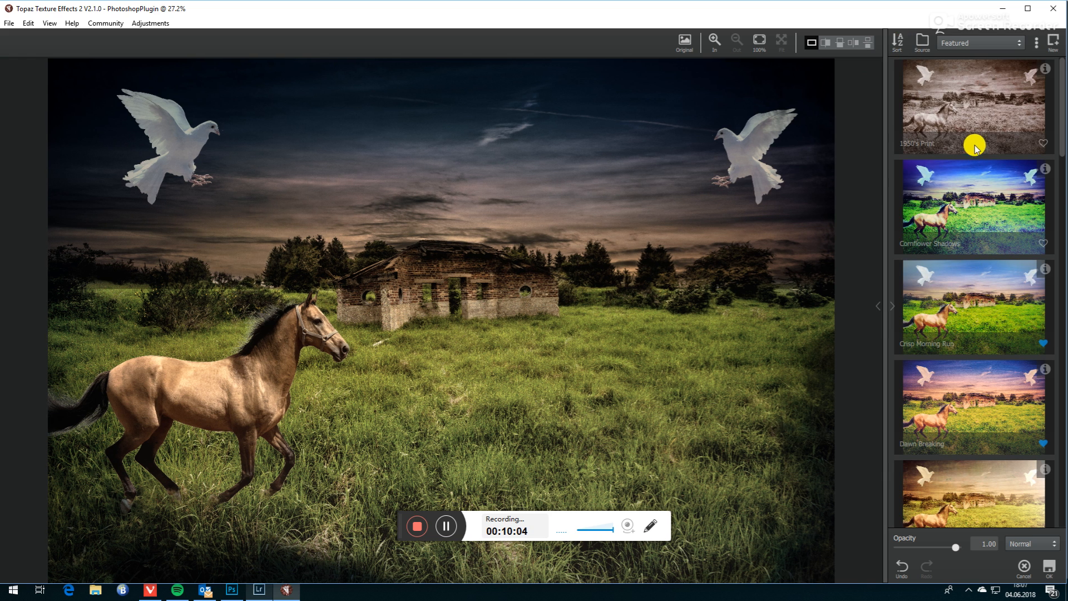
pyautogui.click(1006, 43)
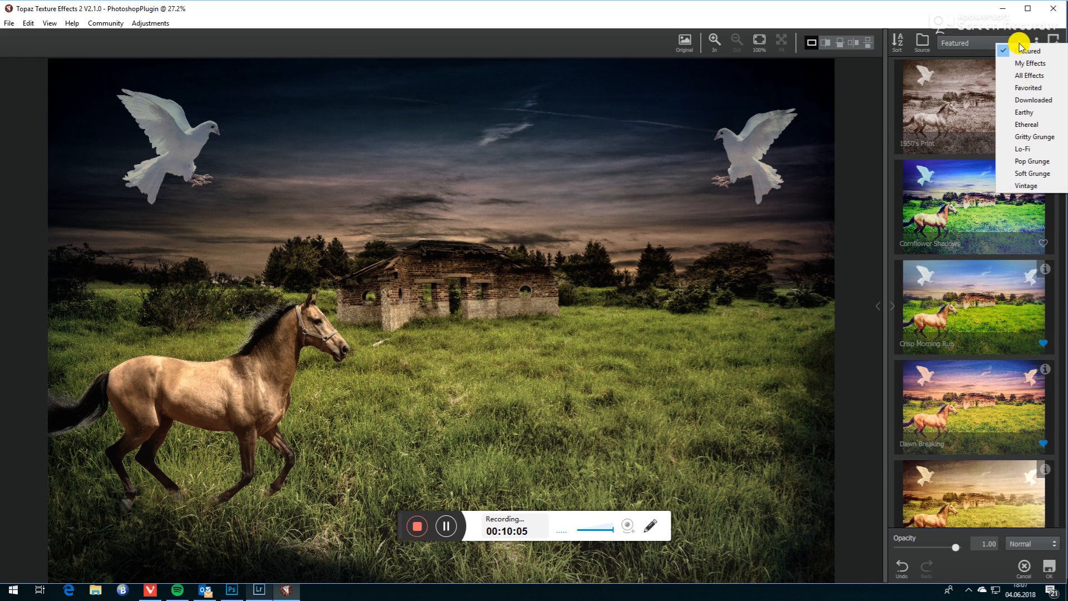
pyautogui.click(1039, 89)
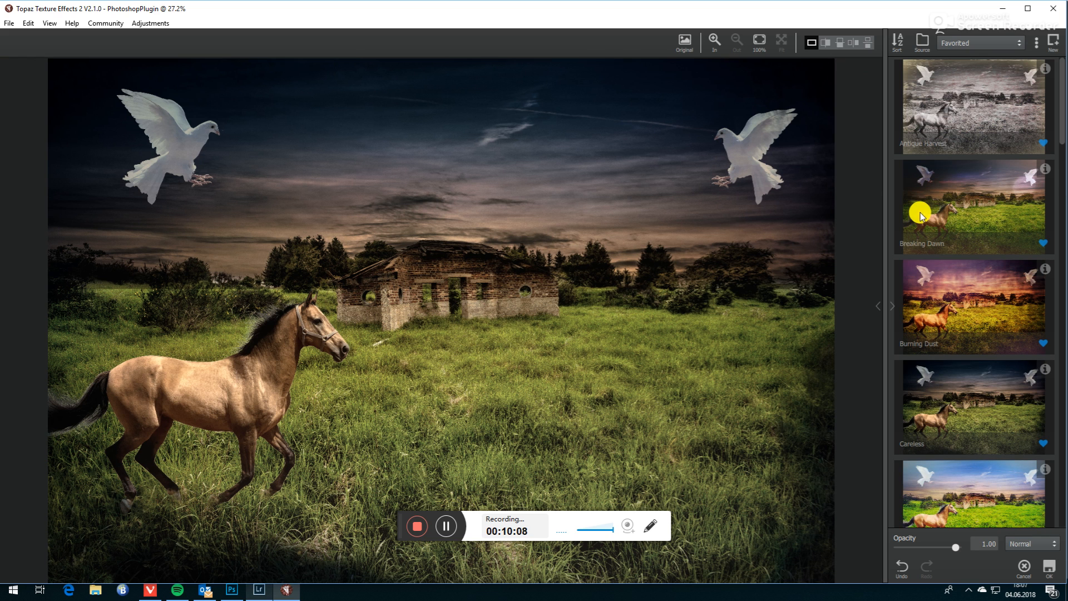
# - Preview the Antique Harvest, Breaking Dawn and Crisp Morning Run effects and the one below Grunge Punch
pyautogui.click(962, 109)
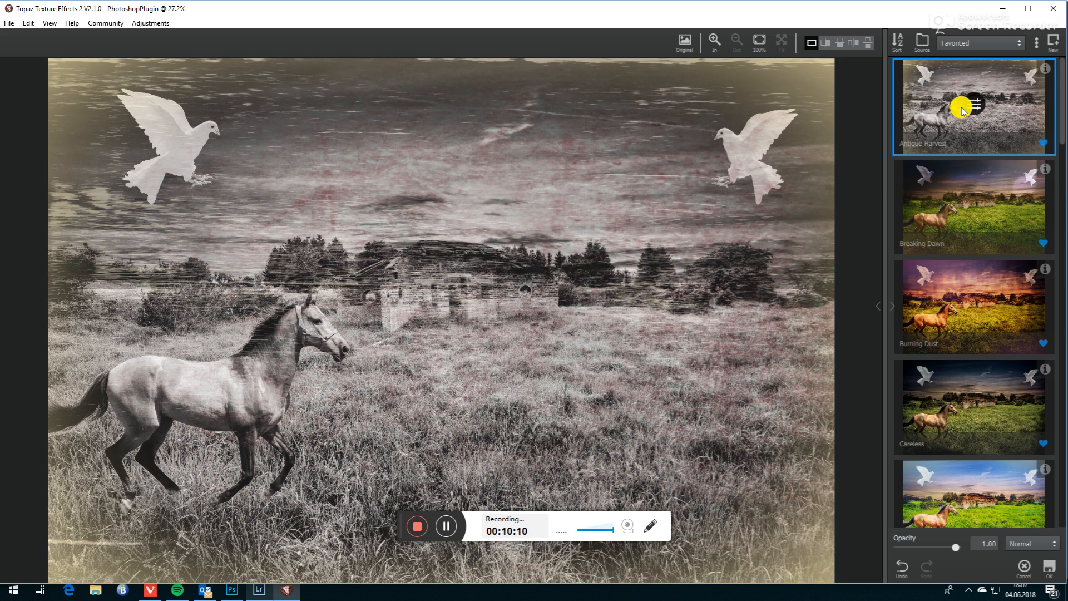
pyautogui.click(974, 212)
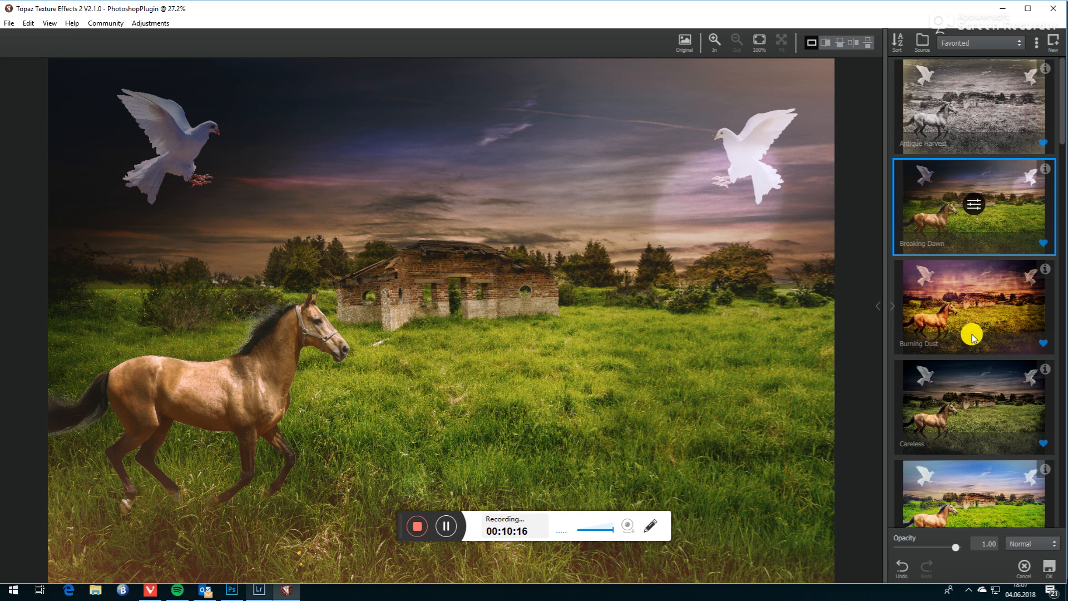
pyautogui.scroll(-2, 965, 378)
pyautogui.click(970, 402)
pyautogui.scroll(-3, 946, 343)
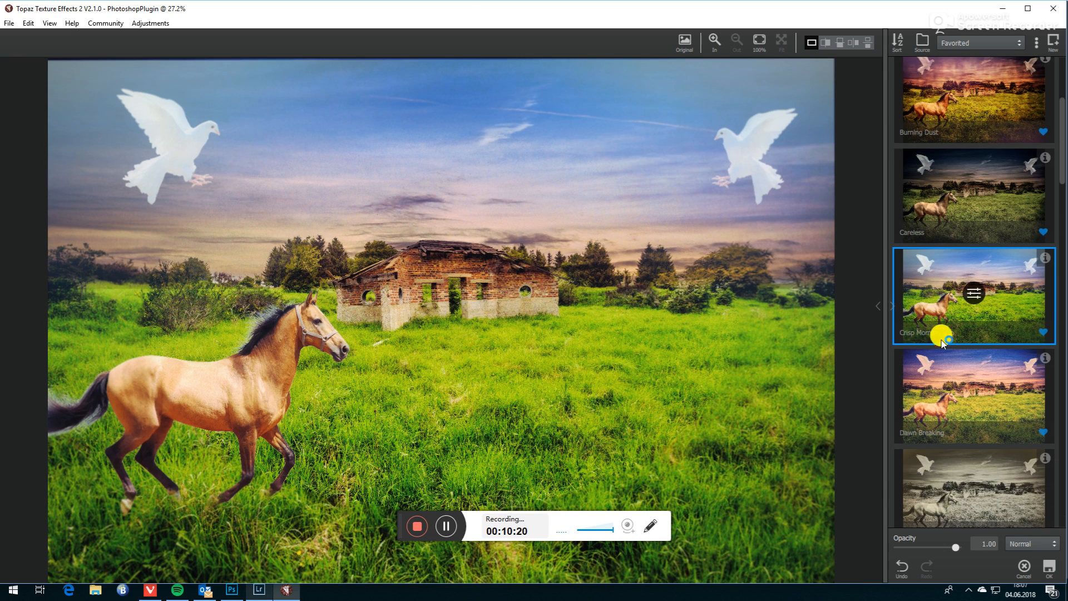
pyautogui.scroll(-6, 970, 393)
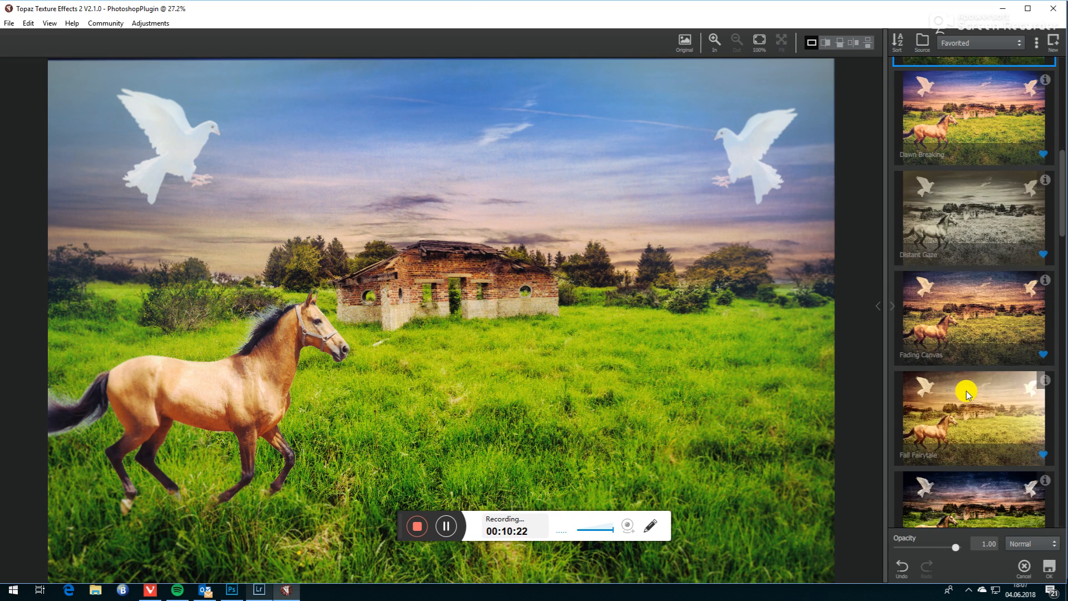
pyautogui.scroll(-2, 965, 392)
pyautogui.click(974, 428)
# - Choose the Careless effect for the composite and apply it at opacity 1.00
pyautogui.scroll(6, 960, 351)
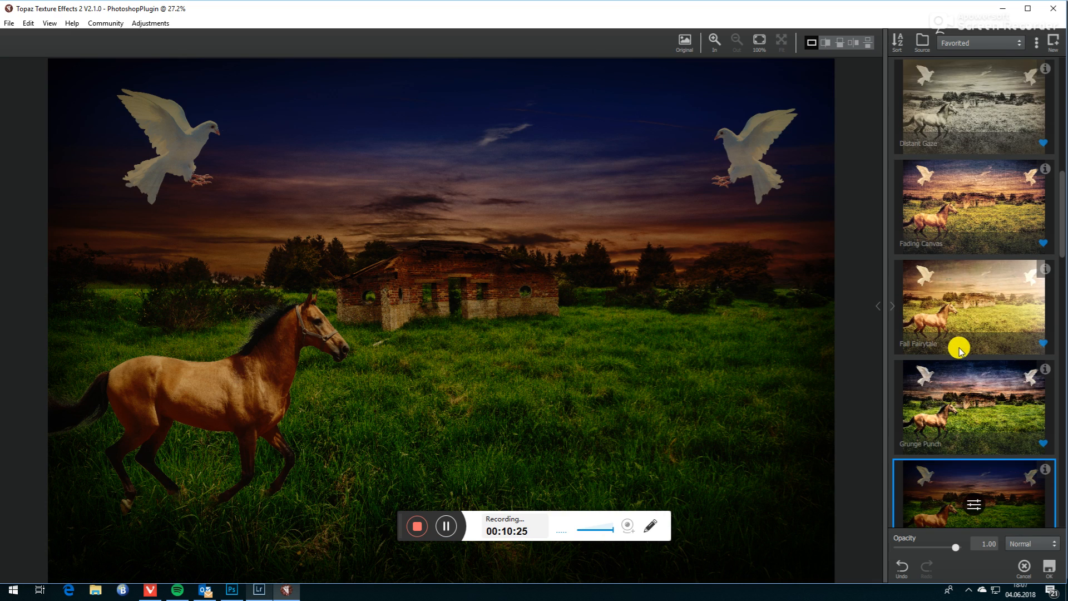
pyautogui.scroll(1, 955, 346)
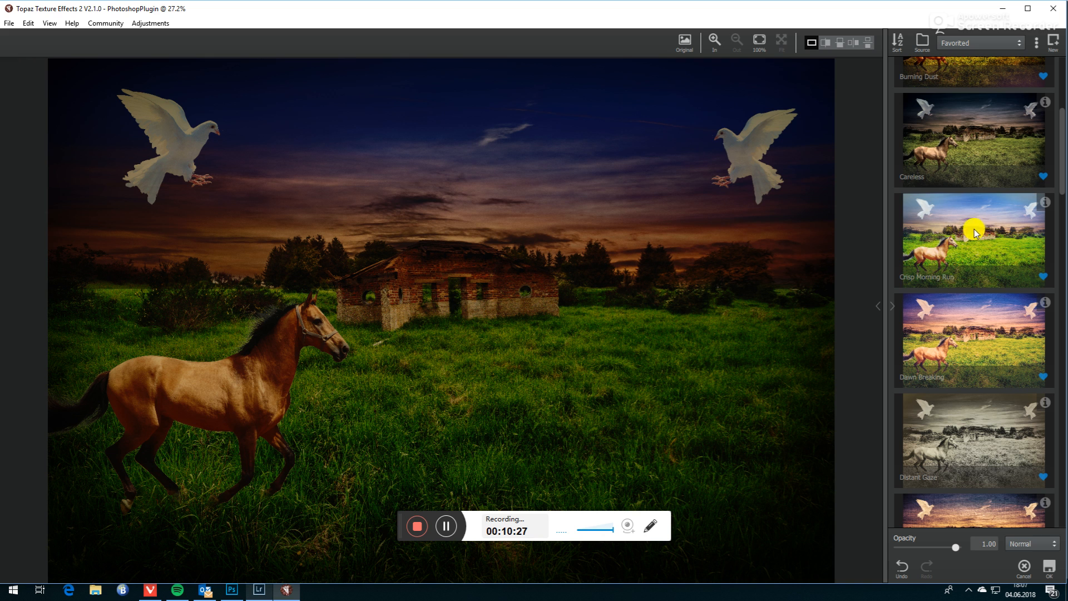
pyautogui.click(980, 129)
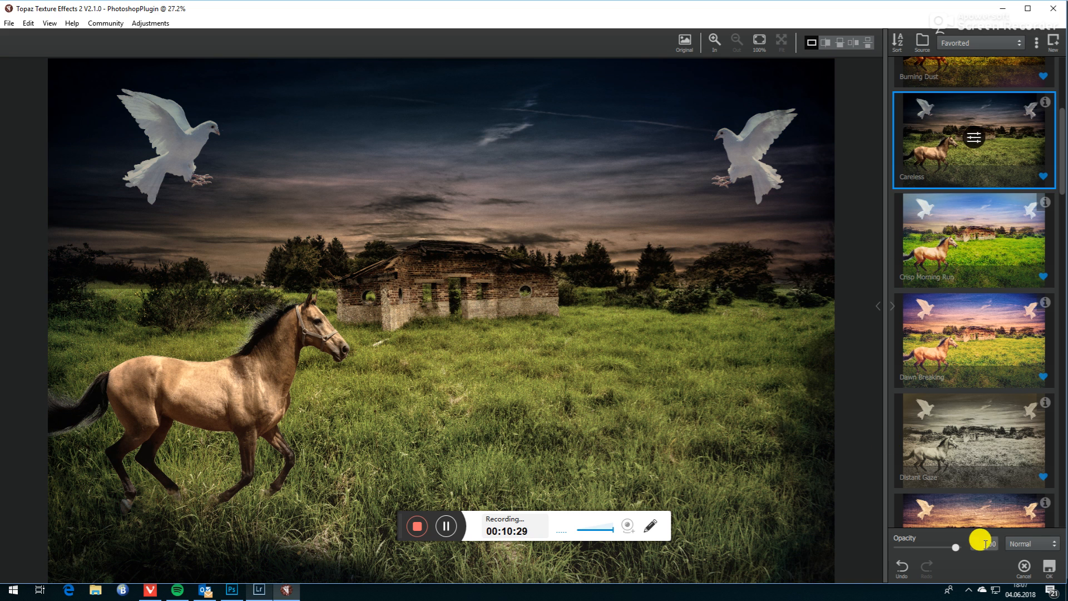
pyautogui.click(1049, 567)
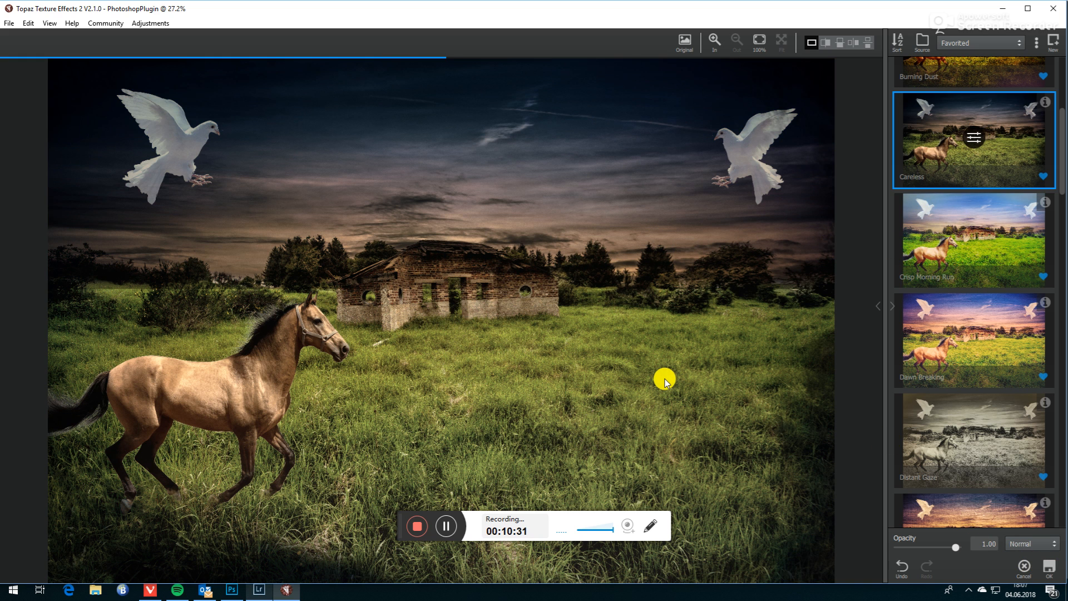